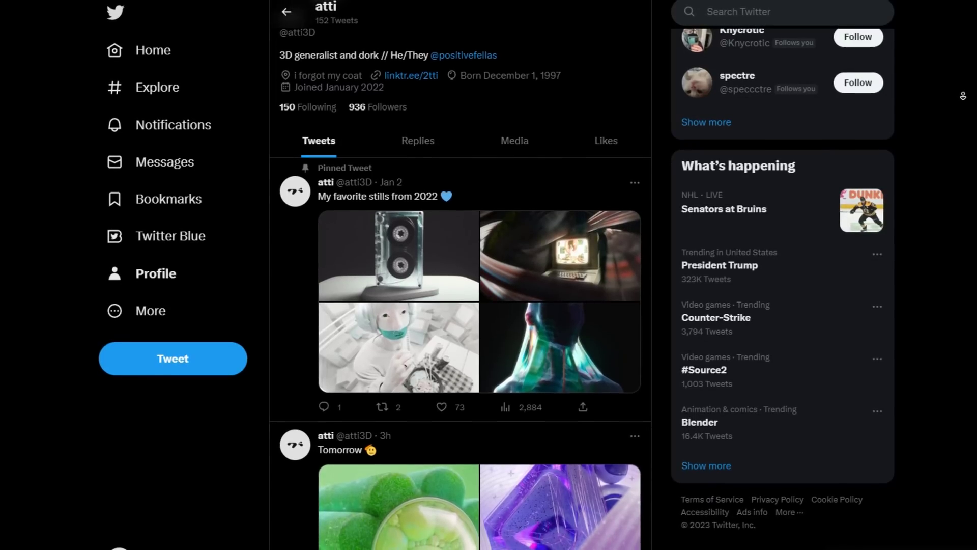
- Browse the artist's Twitter posts and view the example renders in their image galleries
scroll(960, 96, "down", 1)
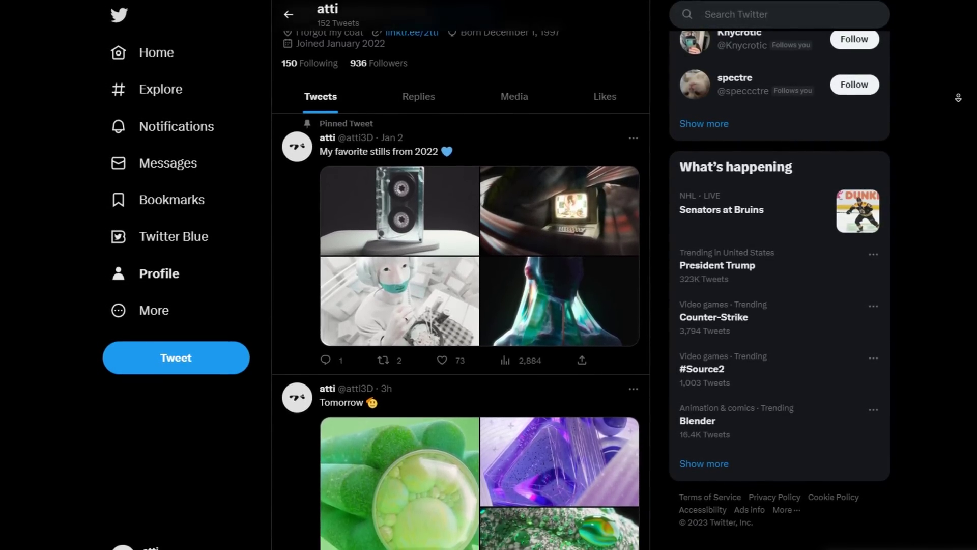
scroll(955, 98, "down", 1)
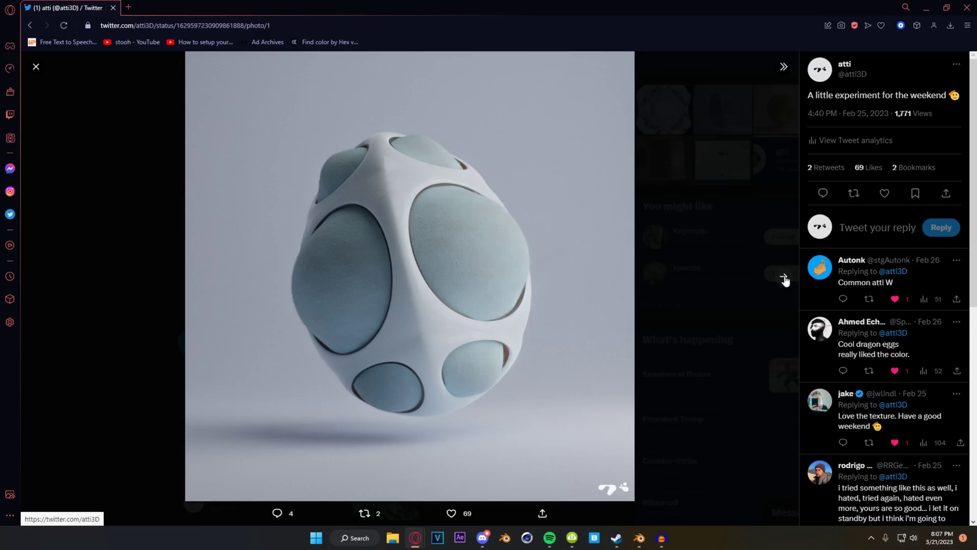
left_click(784, 278)
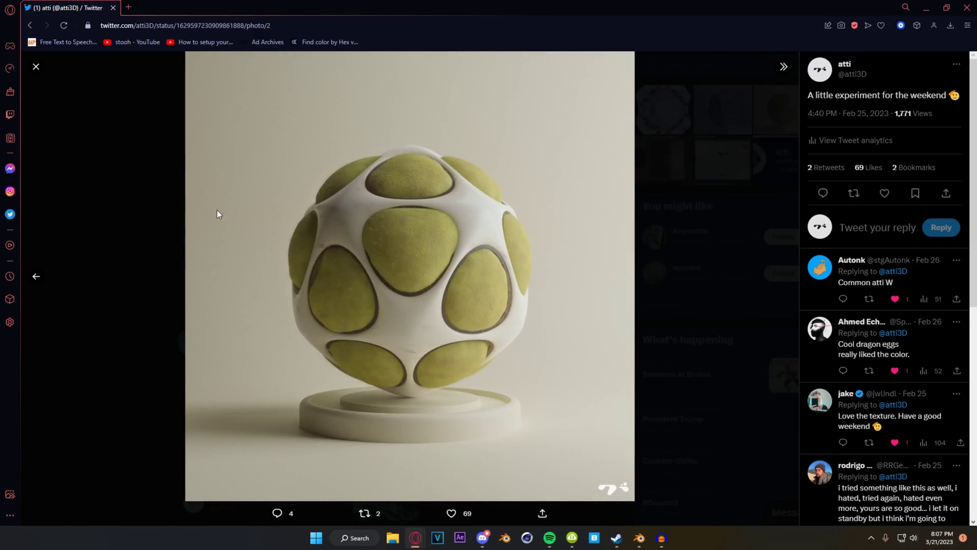
left_click(125, 198)
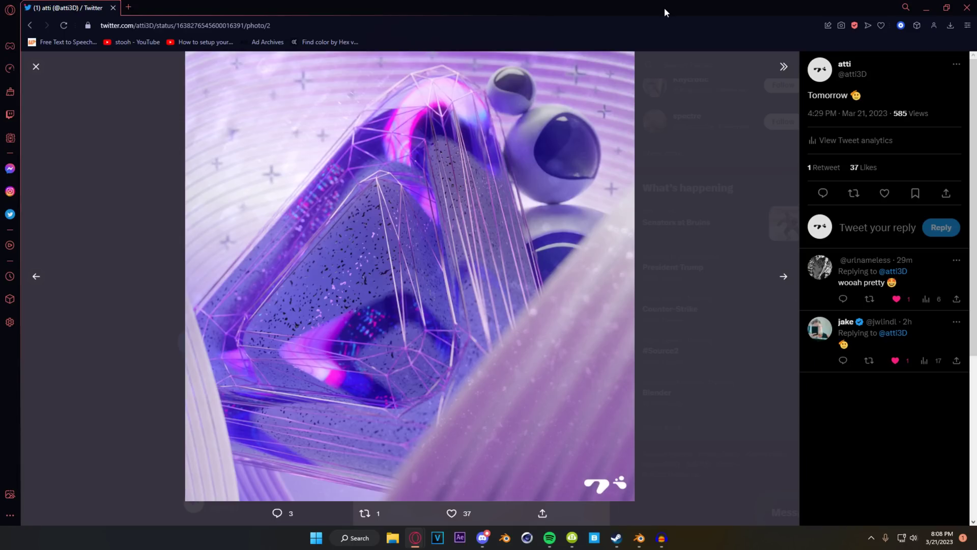
left_click(784, 276)
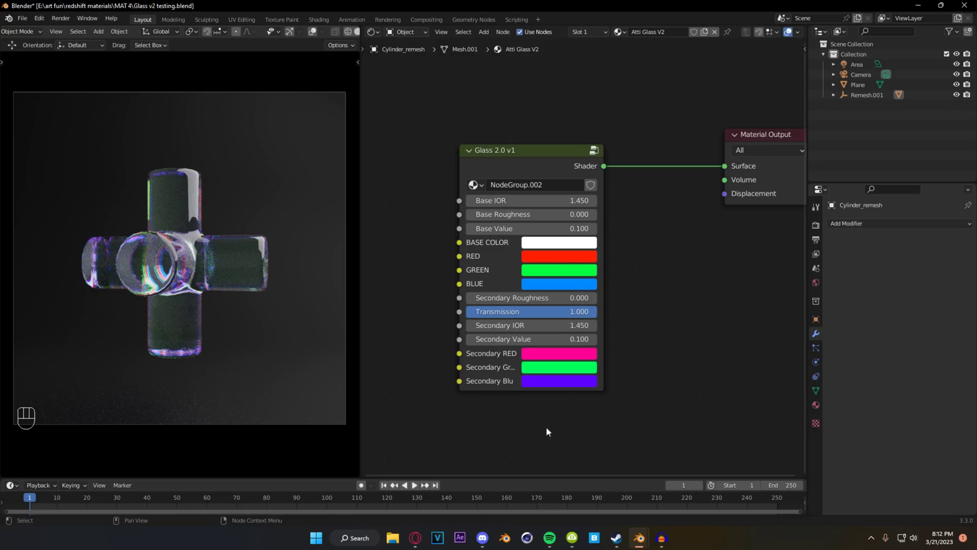
mouse_move(179, 277)
middle_mouse_down()
mouse_move(166, 279)
mouse_move(187, 282)
middle_mouse_up()
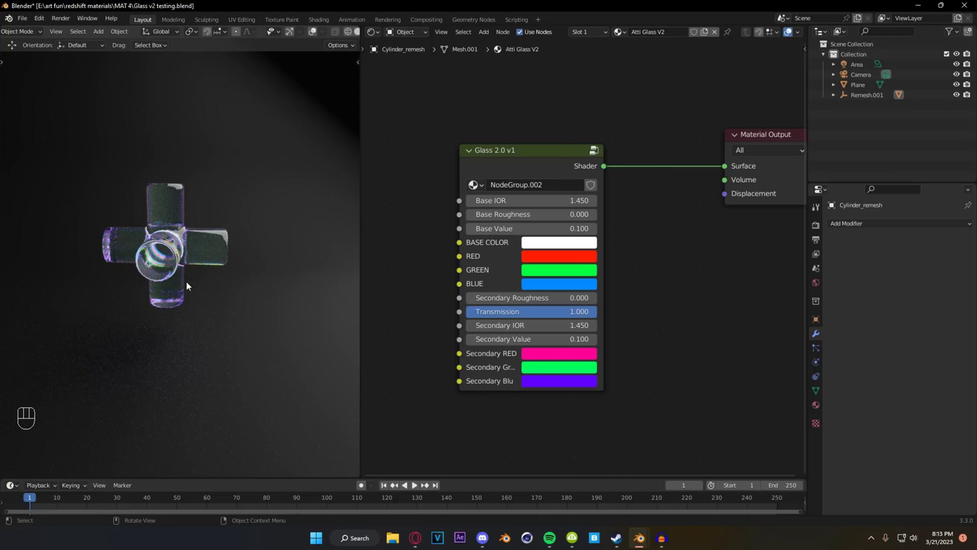
key("KP_0")
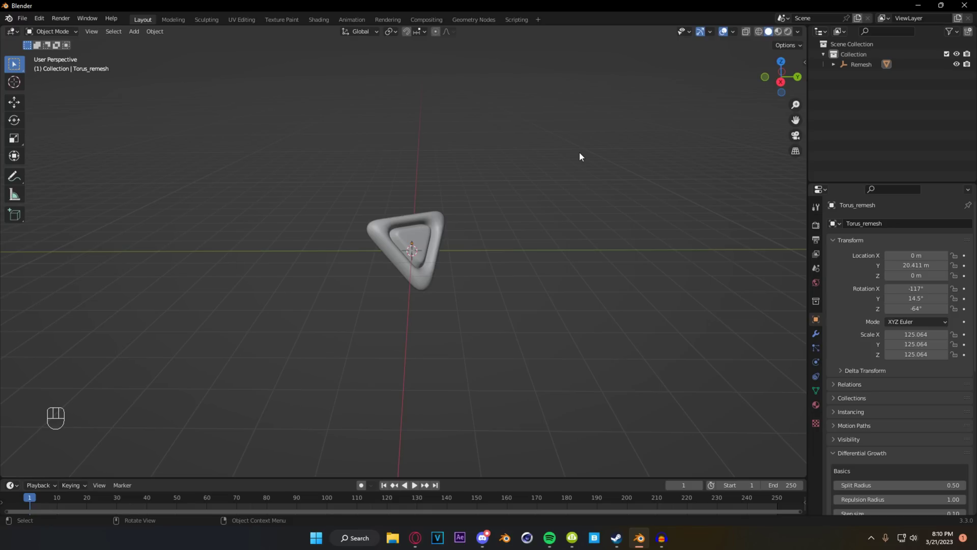
- Examine the rounded triangular mesh from several angles and distances, including its topology in Edit Mode
scroll(480, 318, "up", 3)
middle_click_drag(481, 318, 439, 320)
left_click(342, 222)
middle_click_drag(483, 260, 516, 269)
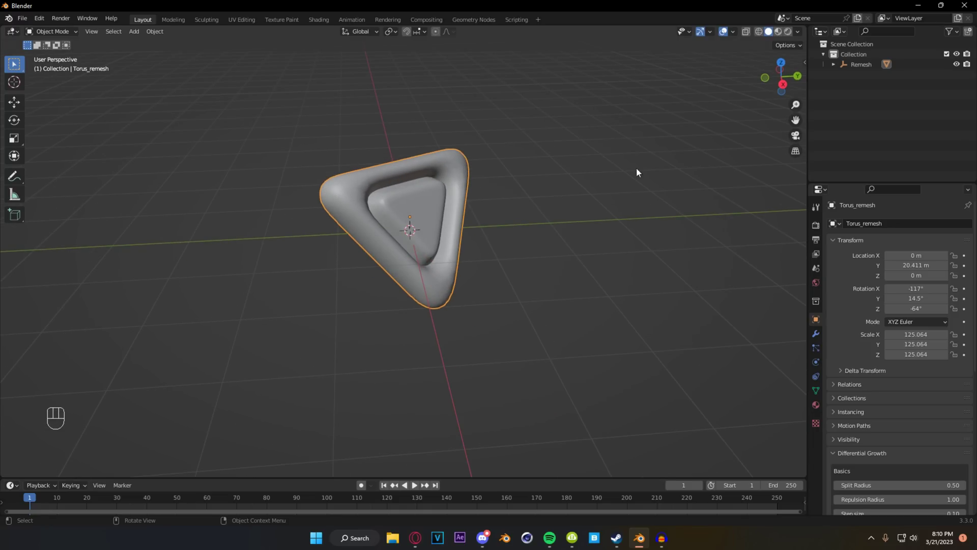
middle_click_drag(420, 207, 439, 288)
scroll(433, 234, "up", 5)
scroll(457, 230, "down", 4)
scroll(463, 270, "up", 3)
scroll(549, 308, "down", 3)
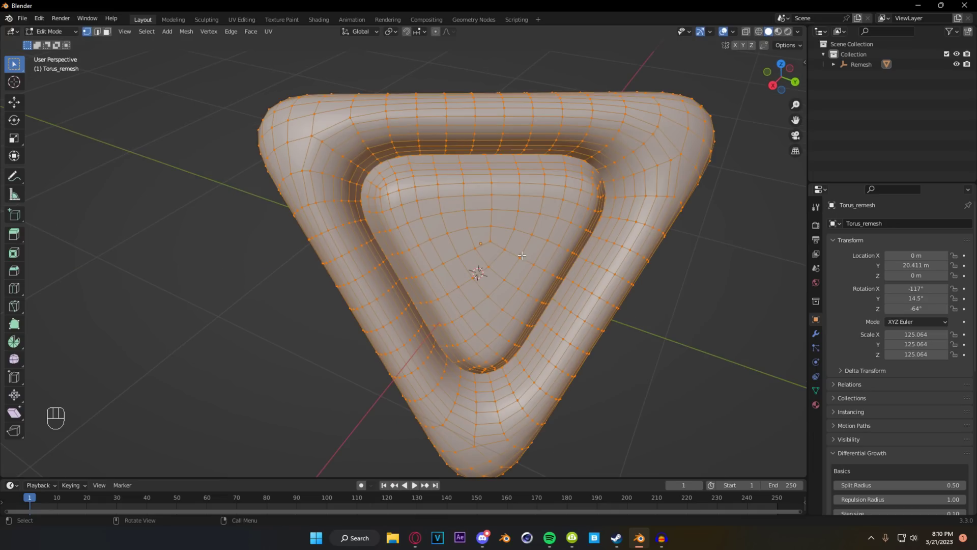
middle_click_drag(522, 255, 469, 269)
middle_click_drag(595, 319, 499, 272, "shift")
middle_click_drag(499, 272, 373, 191)
mouse_move(467, 222)
middle_mouse_down()
mouse_move(530, 272)
mouse_move(527, 300)
mouse_move(530, 273)
mouse_move(481, 266)
mouse_move(458, 232)
middle_mouse_up()
scroll(486, 250, "down", 4)
key("Tab")
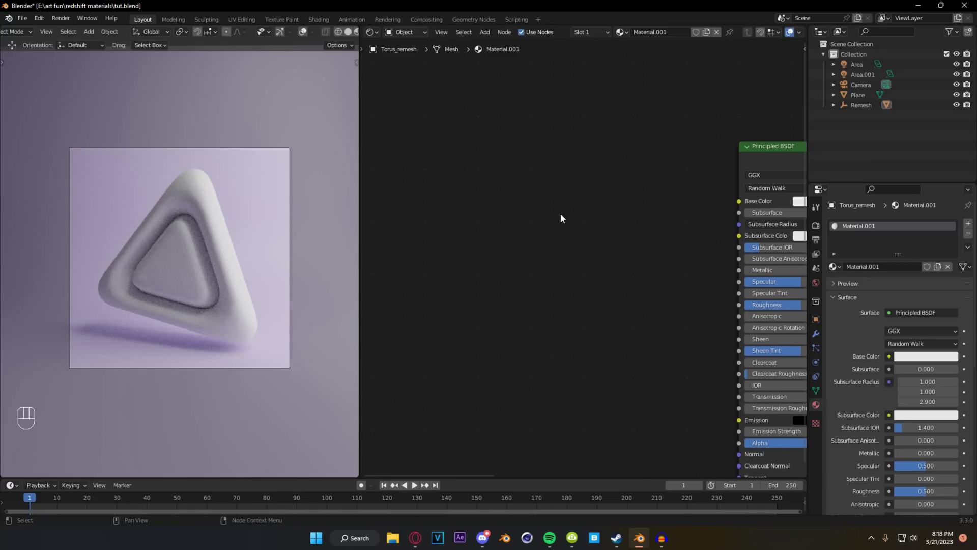
- Add a Voronoi Texture node to the triangular object's material beside the Principled BSDF
scroll(540, 202, "up", 1)
key("shift+a")
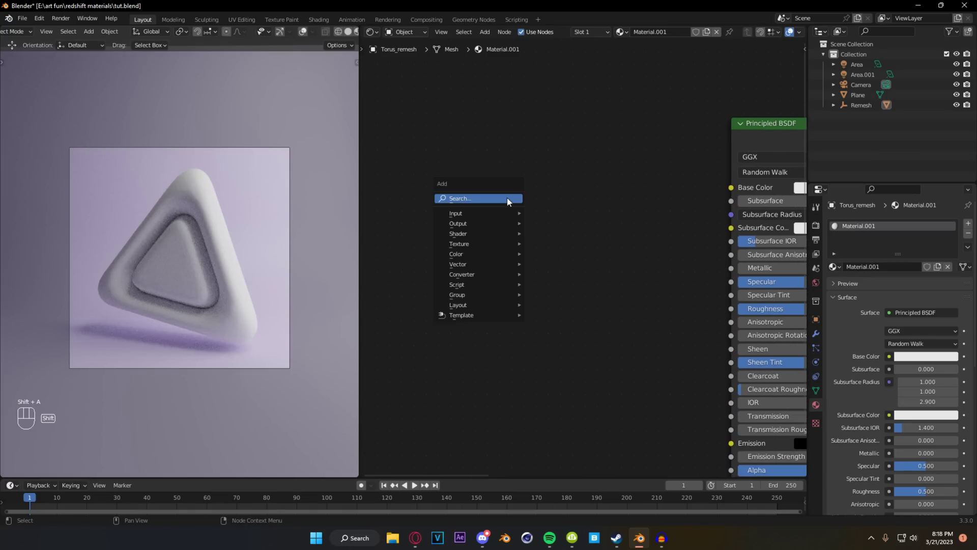
left_click(507, 198)
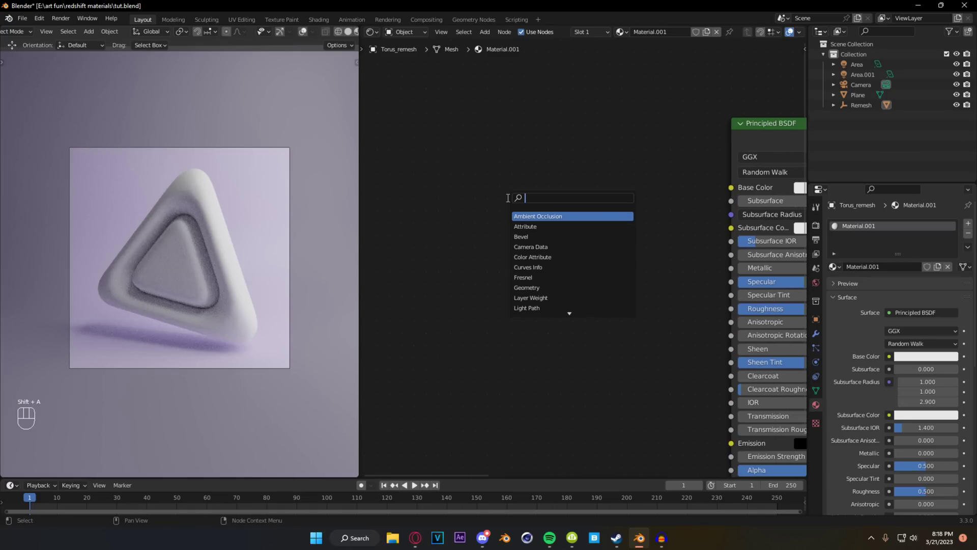
type("voro")
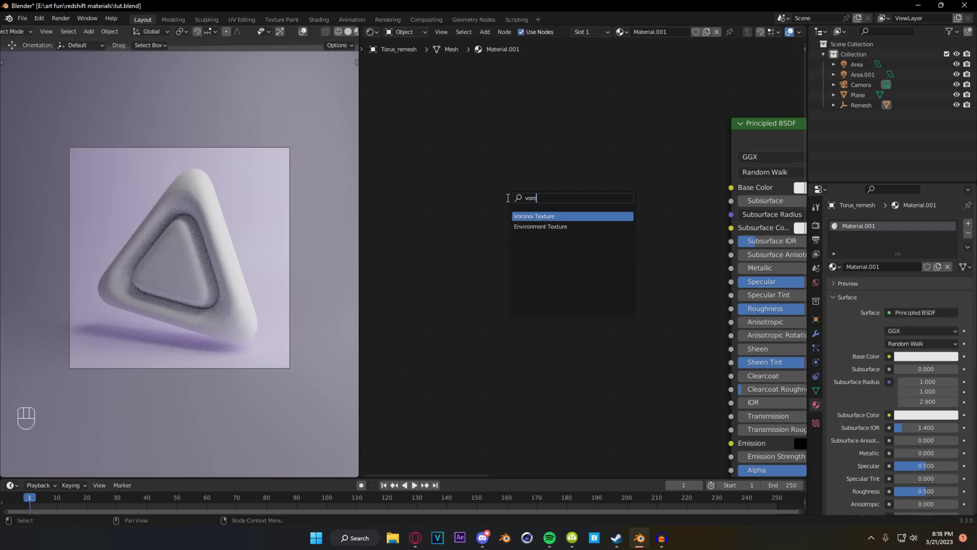
key("Return")
- Add a Wave Texture node before the Voronoi Texture and connect its Color output to the Voronoi's Vector input
scroll(500, 158, "left", 5, "ctrl")
key("shift+a")
left_click(504, 184)
type("wave")
key("Down")
key("Return")
left_click(490, 220)
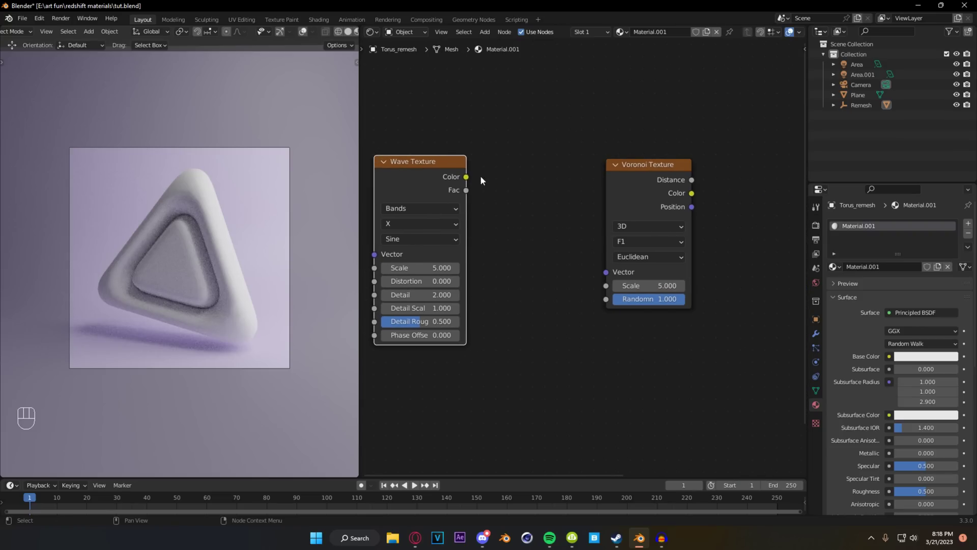
left_click_drag(466, 177, 606, 272)
- Move the Wave and Voronoi Texture nodes together farther away from the Principled BSDF to free space between them
scroll(491, 260, "right", 4, "ctrl")
scroll(496, 206, "down", 5)
middle_click_drag(495, 206, 626, 208)
left_click_drag(421, 149, 636, 339)
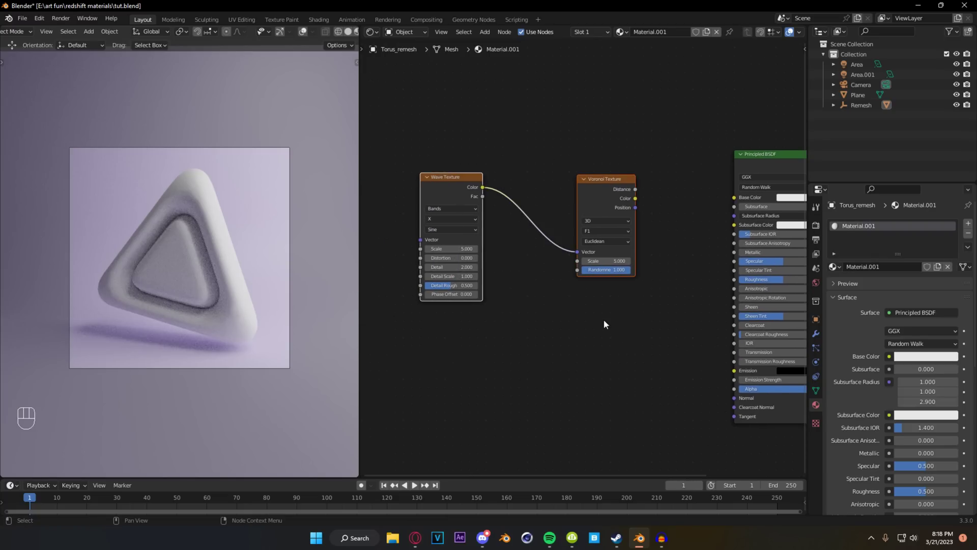
key("g")
left_click(446, 317)
- Add a ColorRamp node and wire the Voronoi's Color output through it into the Principled BSDF's Base Color
key("shift+a")
type("col")
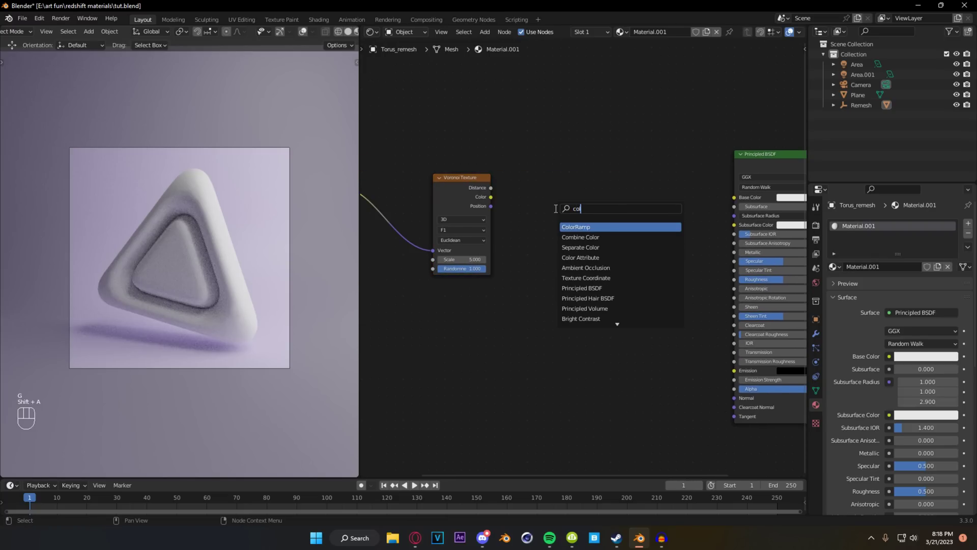
key("Return")
left_click(546, 179)
left_click_drag(490, 197, 547, 260)
left_click_drag(646, 194, 734, 197)
middle_click_drag(576, 321, 606, 316)
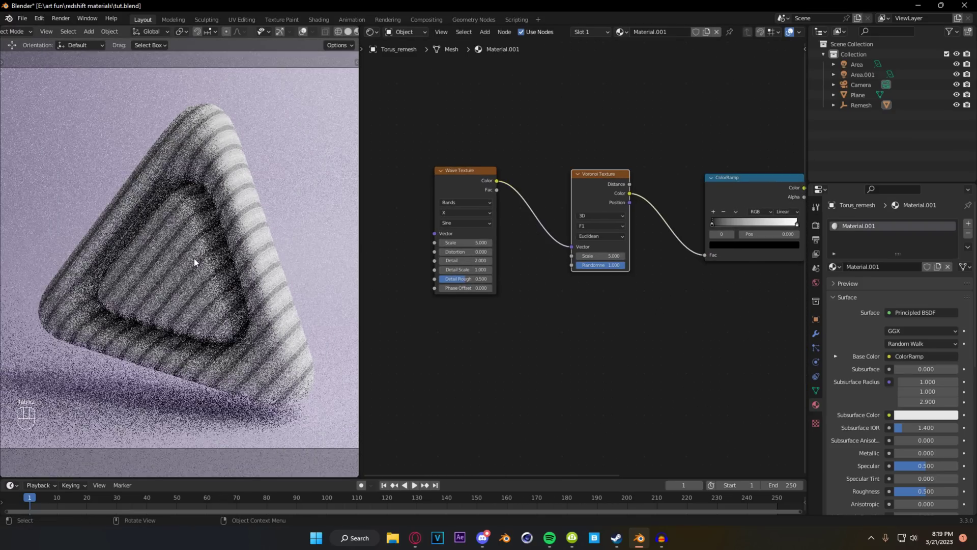
scroll(168, 236, "down", 2)
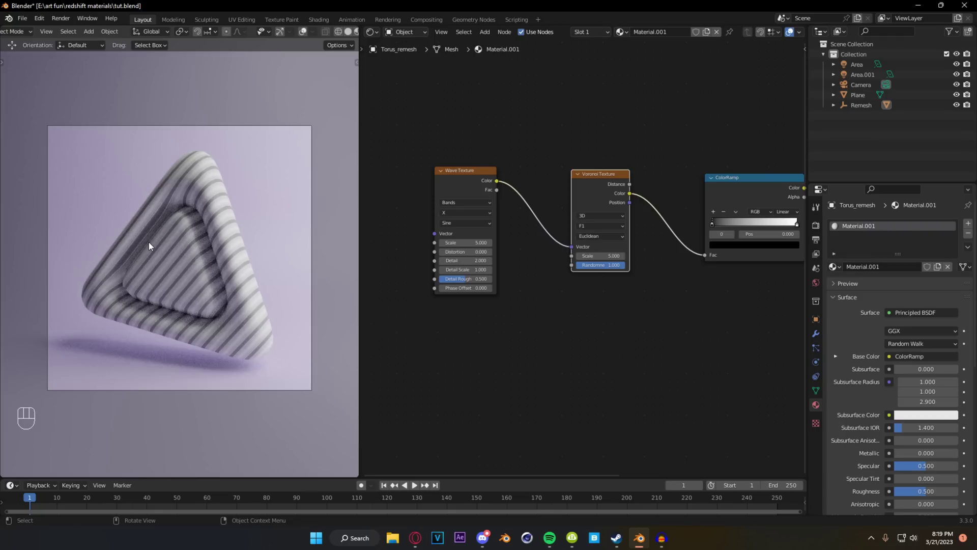
- Unwrap the UVs of the whole triangular mesh in Edit Mode and return to Object Mode
middle_click_drag(421, 275, 591, 288)
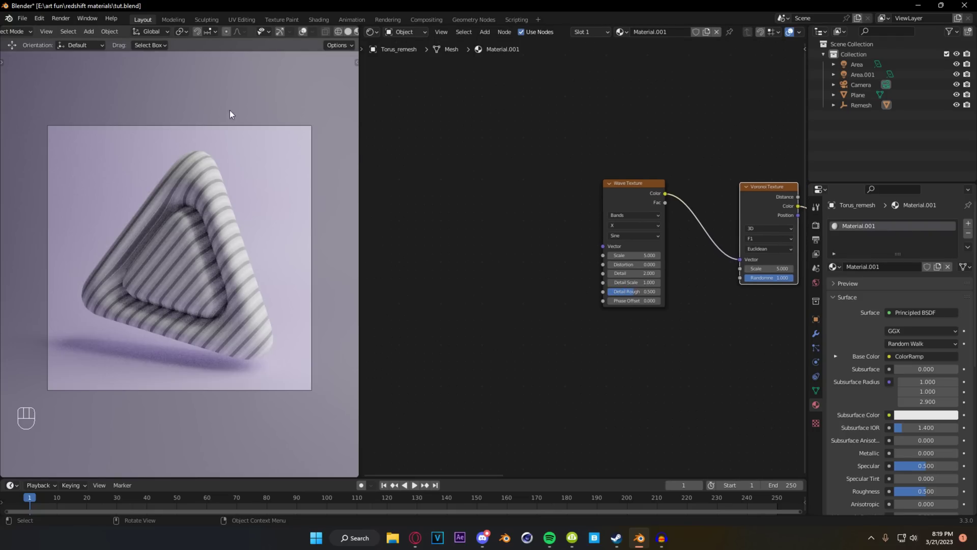
key("Tab")
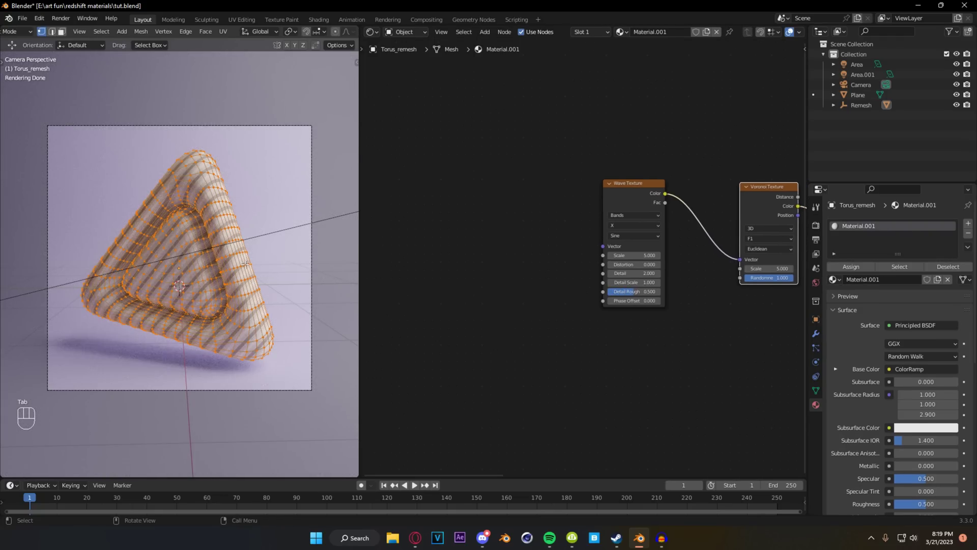
key("u")
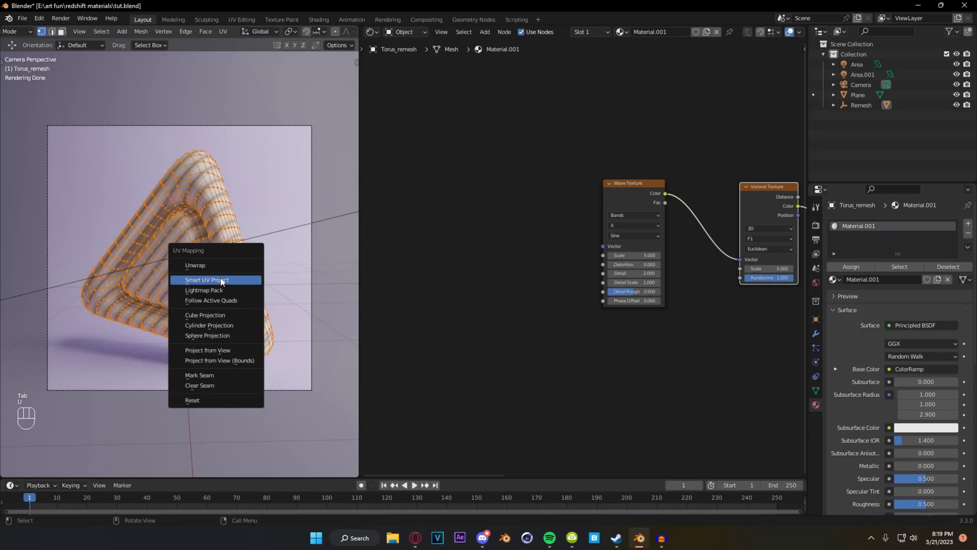
left_click(247, 264)
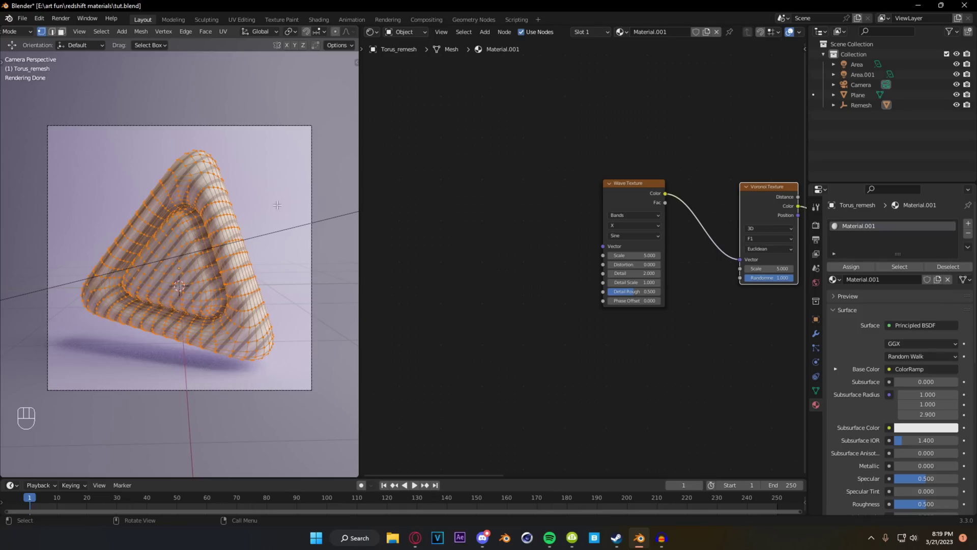
key("Tab")
- Add Mapping and Texture Coordinate nodes and route the Generated output through Mapping into the Wave Texture's Vector input
key("shift+a")
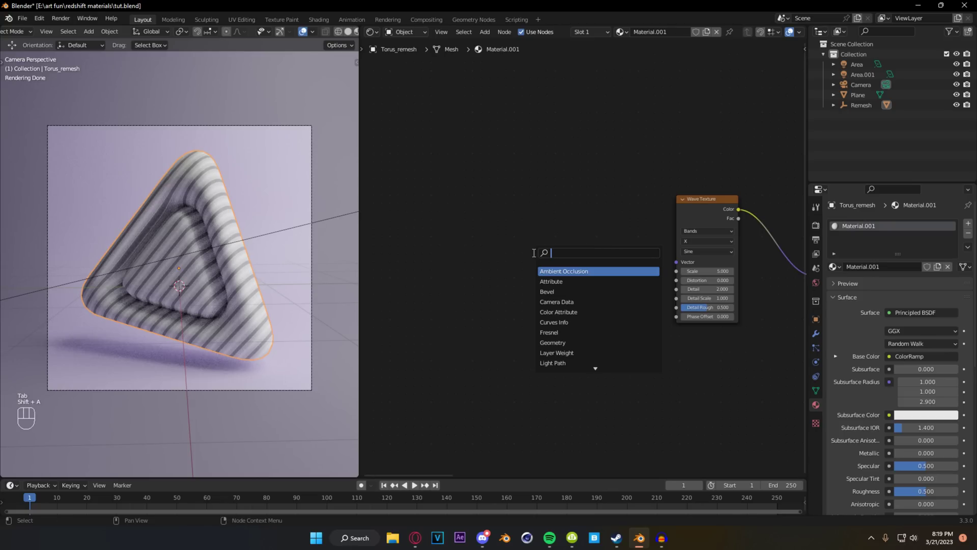
type("mapp")
key("Return")
left_click(542, 230)
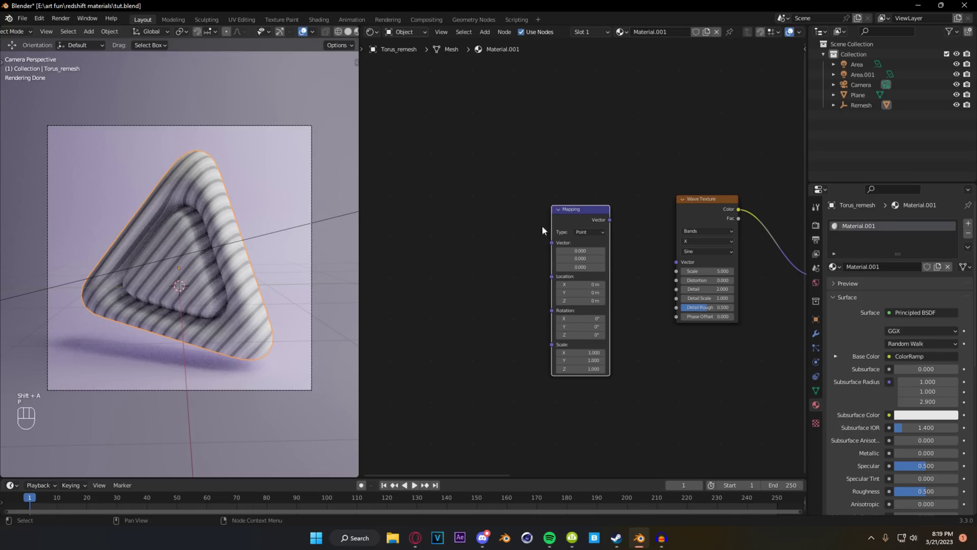
key("shift+a")
type("coo")
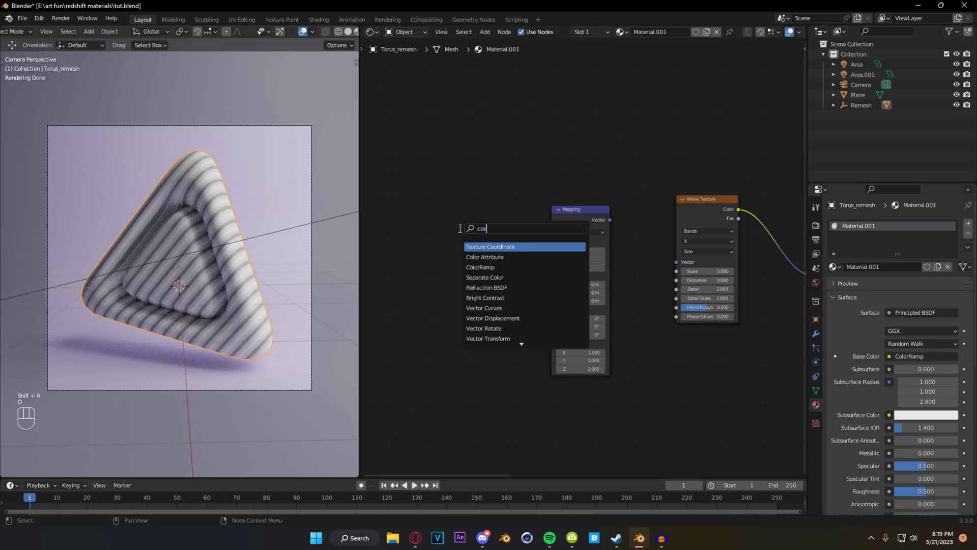
key("Return")
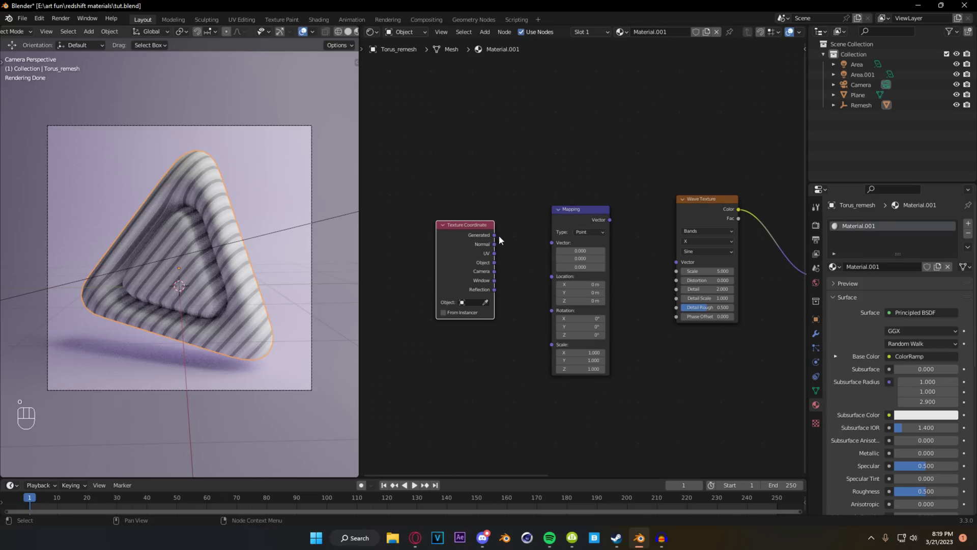
left_click_drag(494, 235, 553, 243)
left_click_drag(609, 220, 677, 262)
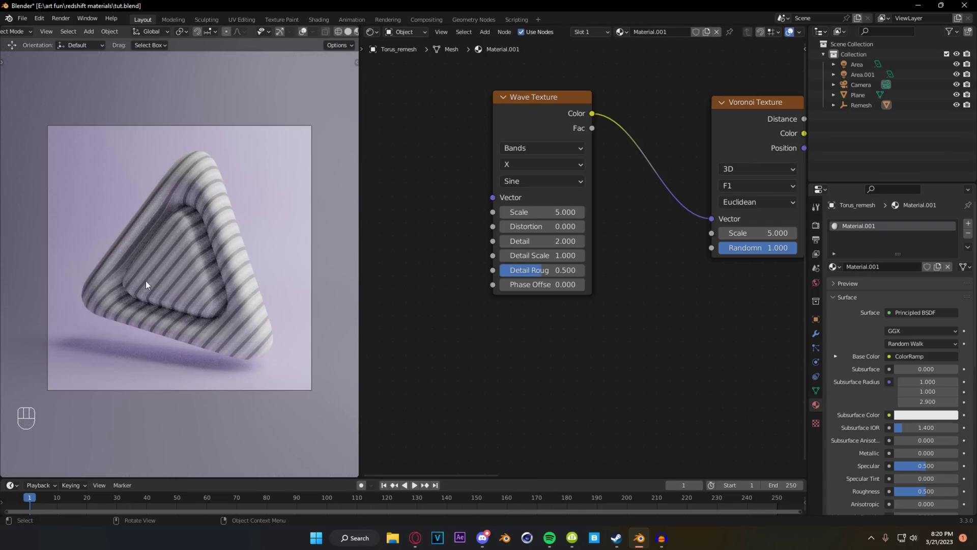
- Set the Wave Texture's Scale to -0.3 and its Distortion to -1.3
scroll(200, 273, "up", 2)
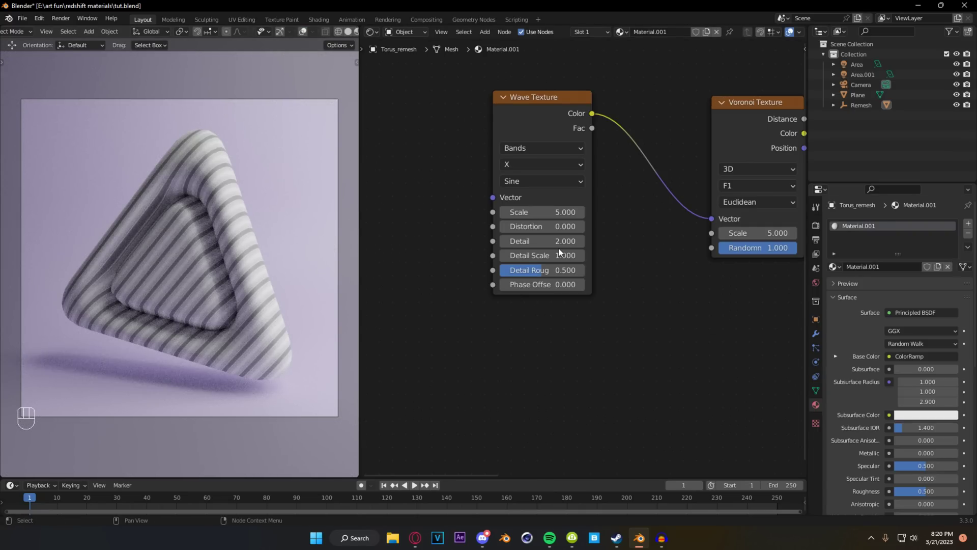
scroll(627, 233, "up", 2)
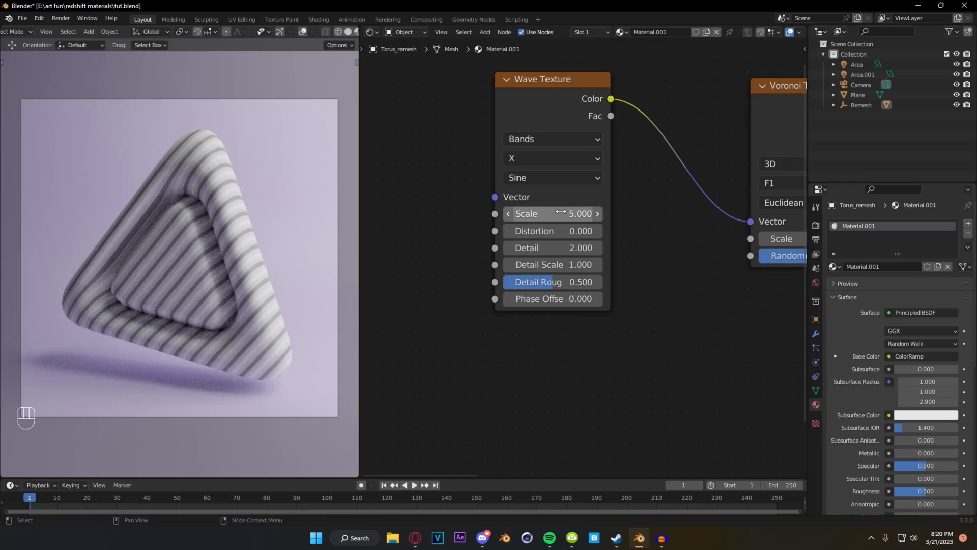
middle_click_drag(613, 179, 567, 230)
scroll(568, 230, "up", 2)
left_click(601, 255)
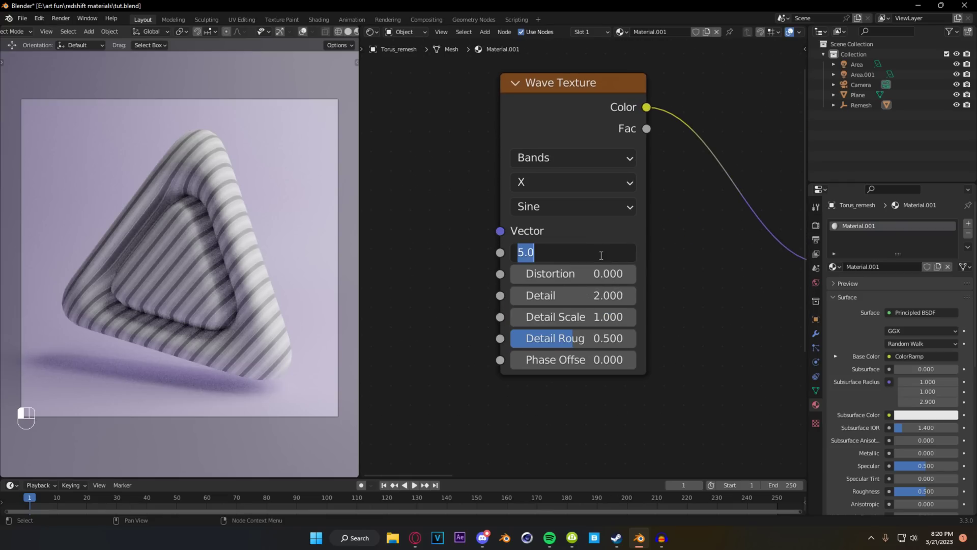
type("-0.3")
key("Return")
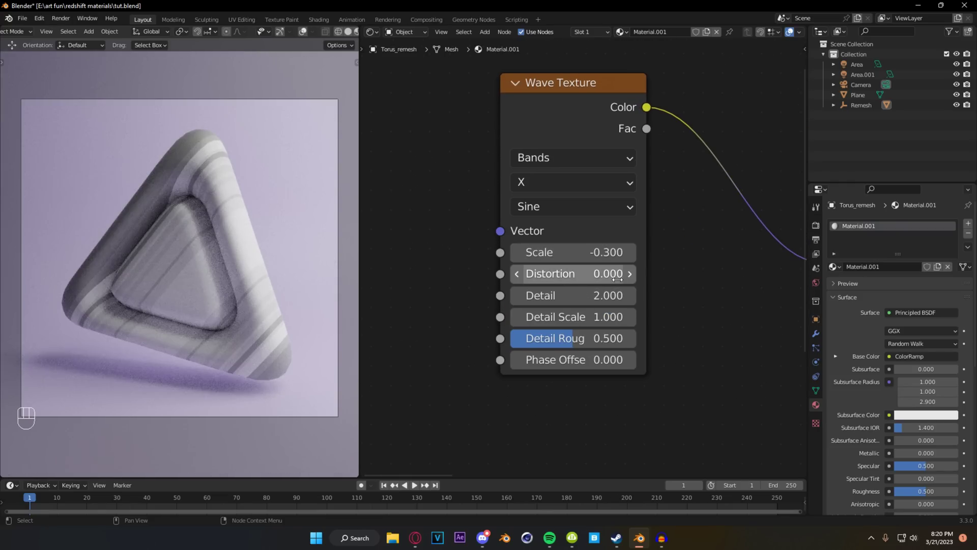
left_click(603, 274)
type("-1.3")
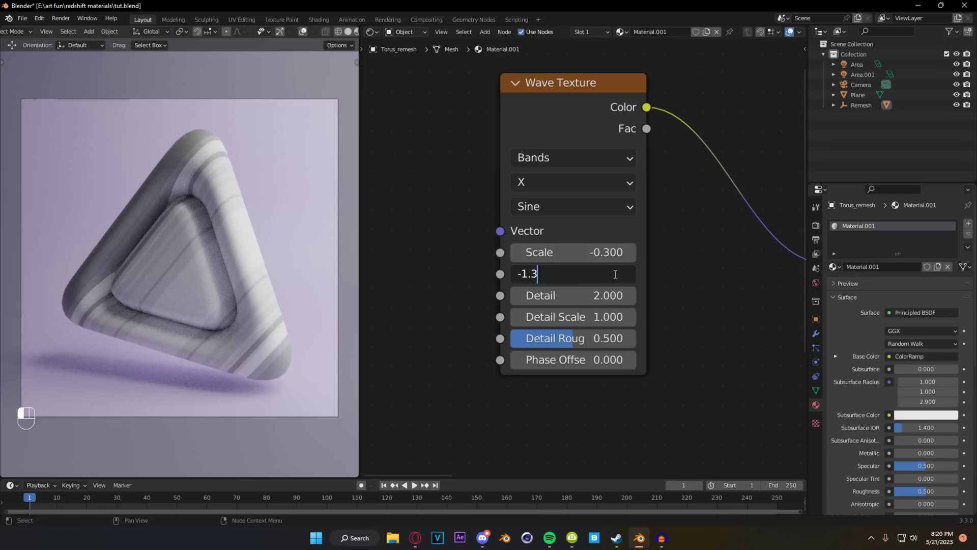
key("Return")
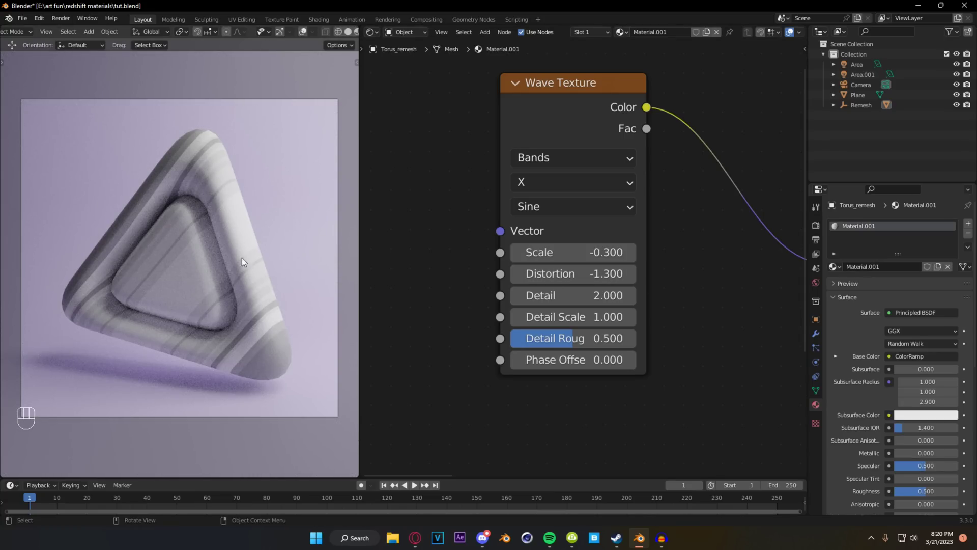
- Set the Wave Texture's Detail to 25 and its Detail Scale to -35
scroll(606, 277, "up", 1)
left_click(610, 277)
type("25")
key("Return")
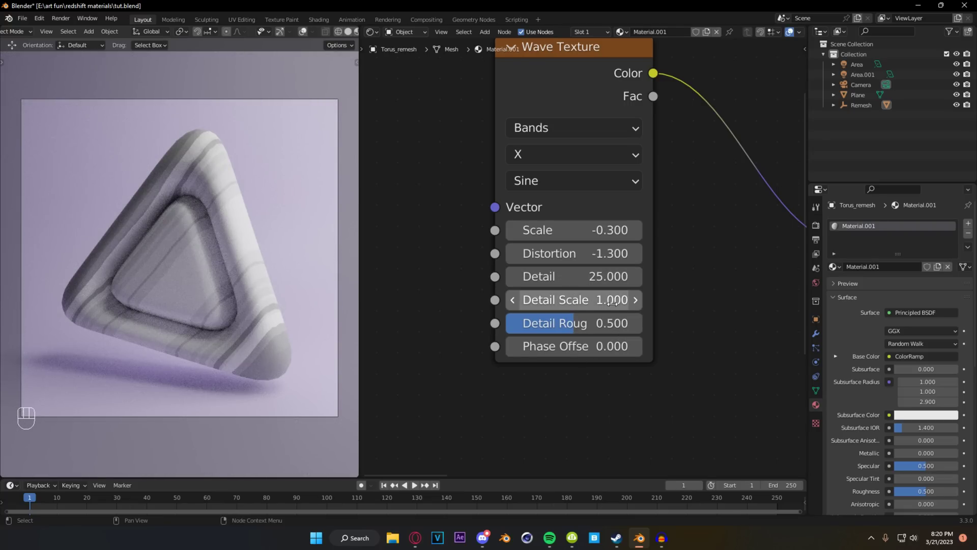
left_click(613, 303)
type("-35")
key("Return")
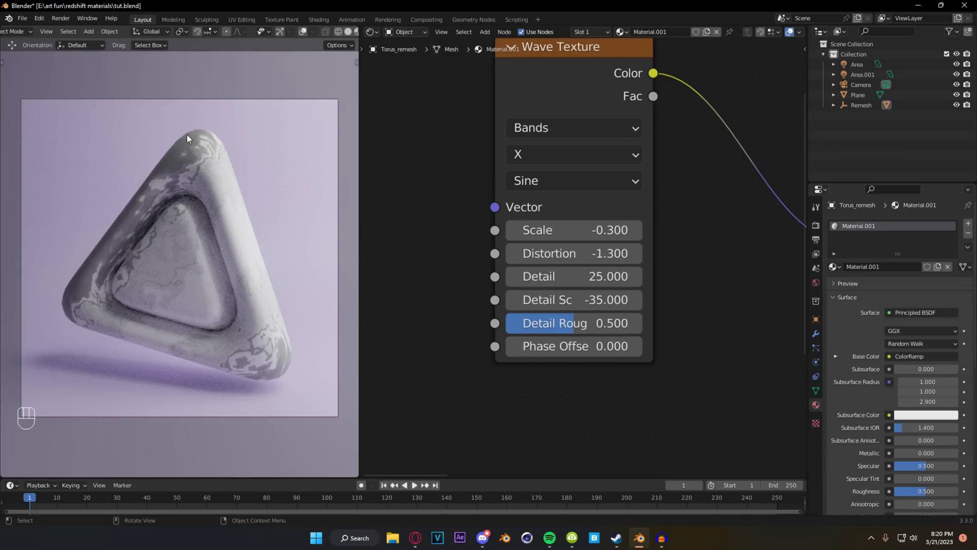
- Set the Voronoi Texture's Scale to 21
scroll(479, 264, "up", 1)
middle_click_drag(764, 341, 478, 390)
left_click(590, 306)
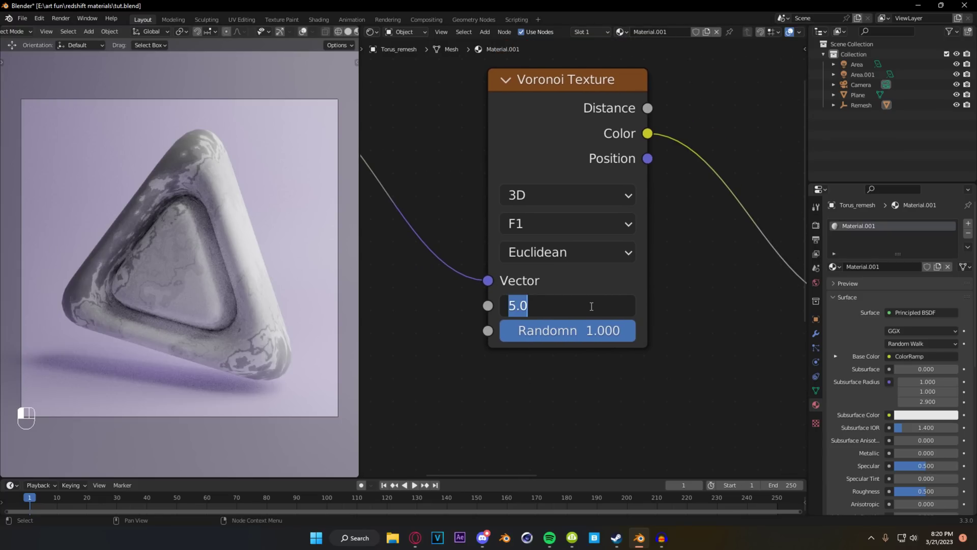
type("21")
key("Return")
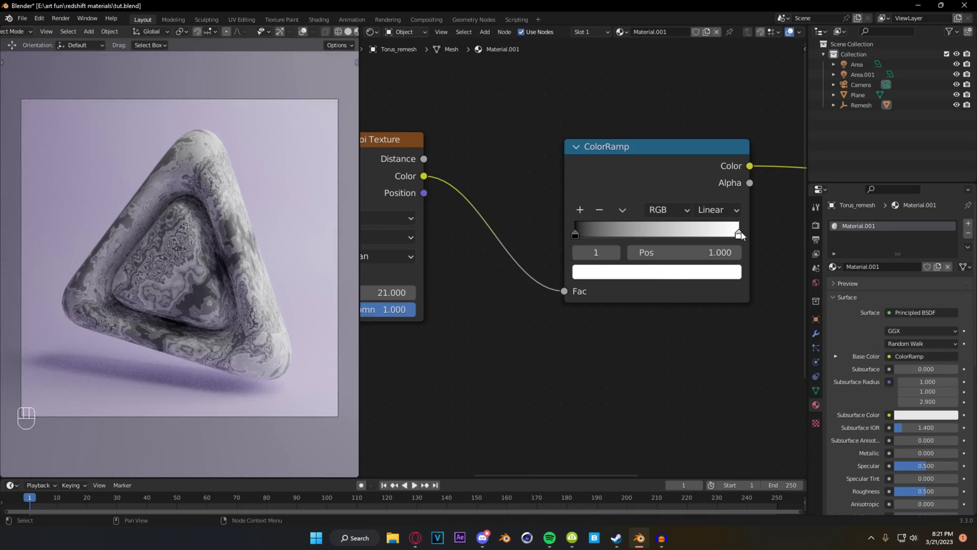
- Rearrange the ColorRamp with the white stop at 0.214 and the black stop near the middle of the gradient
left_click_drag(739, 235, 610, 235)
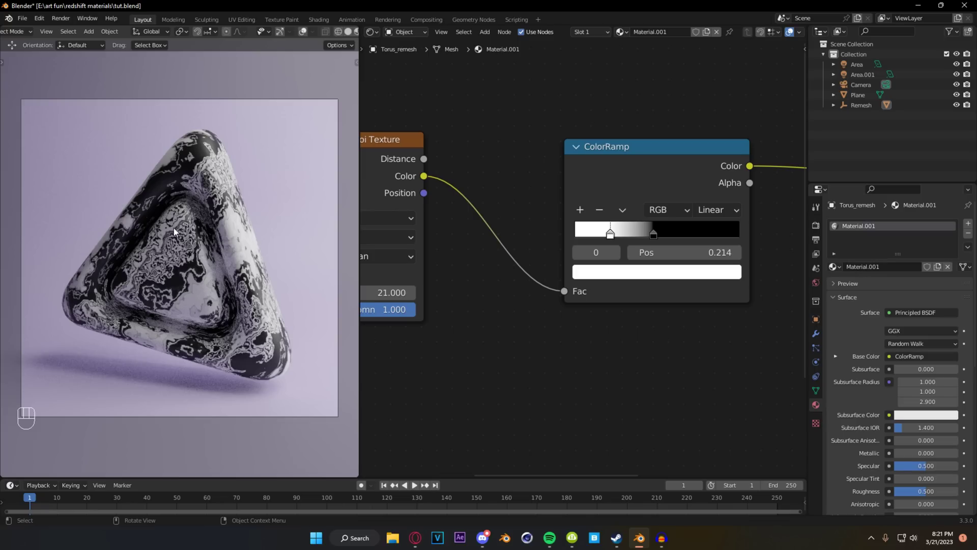
scroll(671, 330, "down", 5)
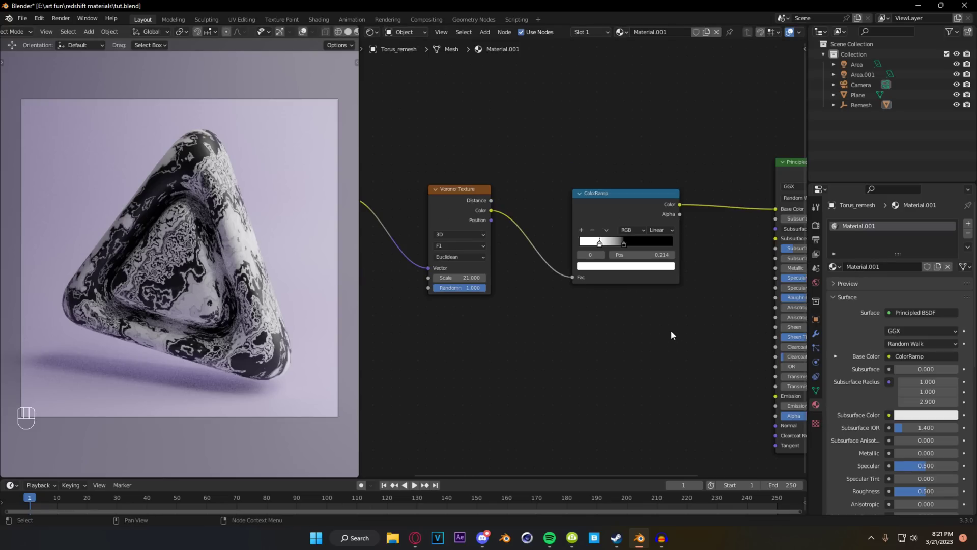
- Set the Principled BSDF's Subsurface to 0.218
scroll(560, 291, "up", 3)
scroll(498, 326, "up", 2)
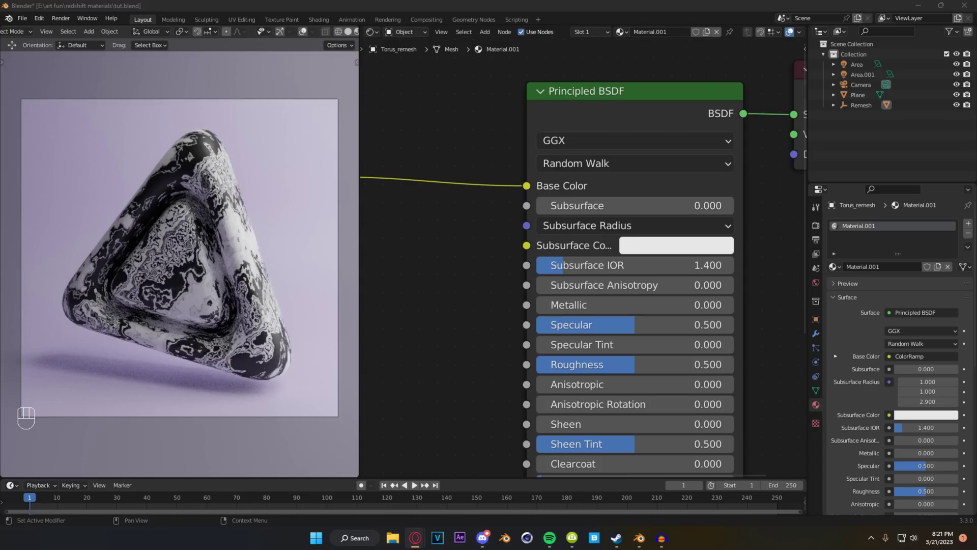
scroll(529, 191, "up", 1)
left_click_drag(530, 189, 586, 189)
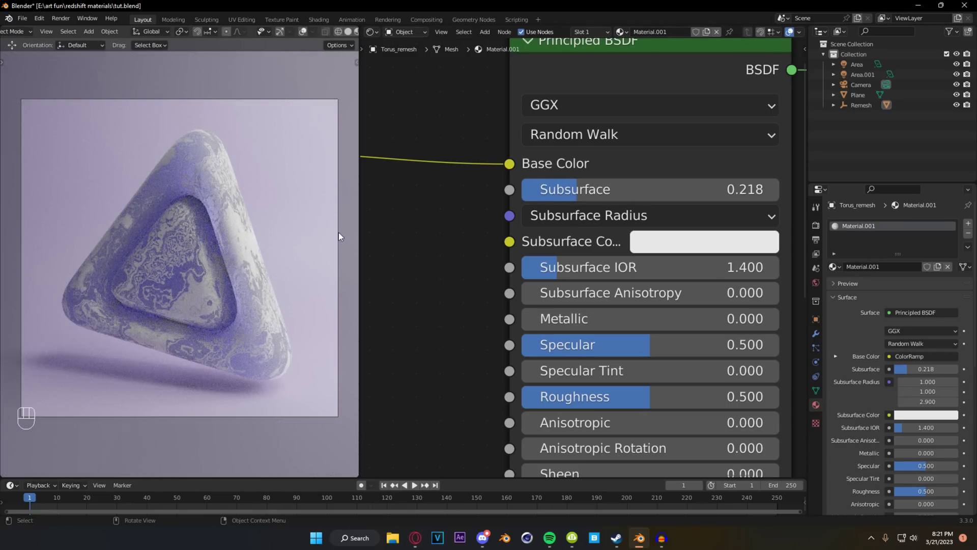
left_click(581, 215)
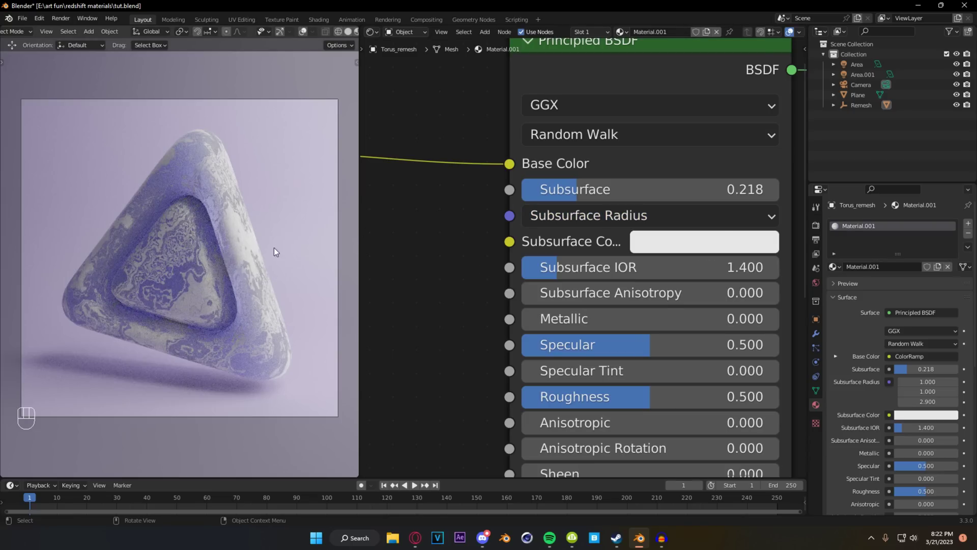
scroll(536, 263, "down", 5)
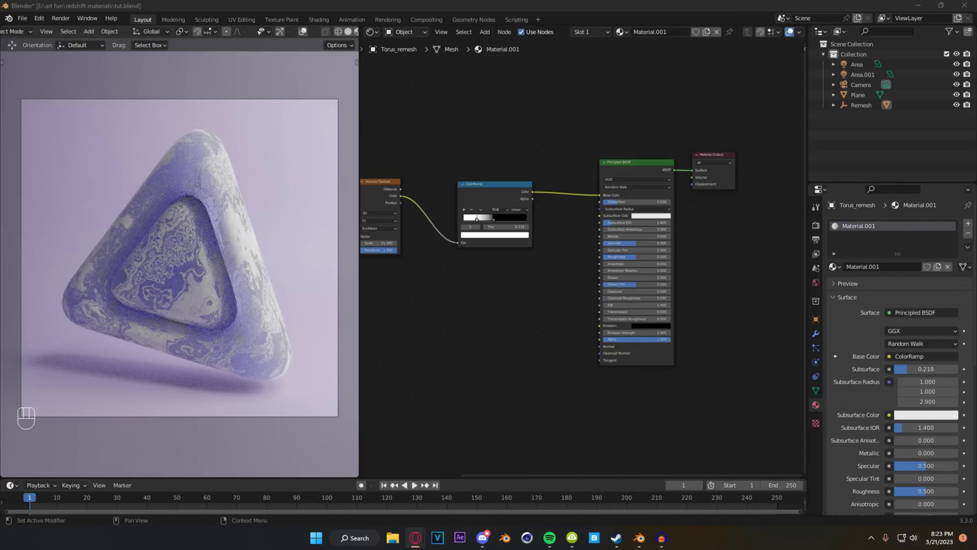
- Switch the 3D viewport to Material Preview shading
scroll(619, 291, "down", 2)
middle_click_drag(464, 372, 566, 313)
scroll(621, 295, "up", 3)
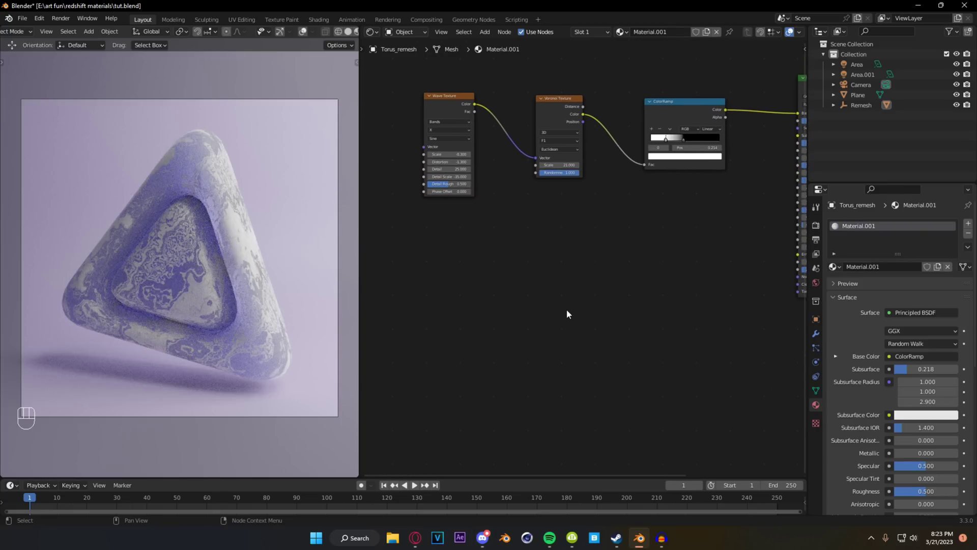
scroll(567, 310, "up", 1)
key("z")
left_click(160, 250)
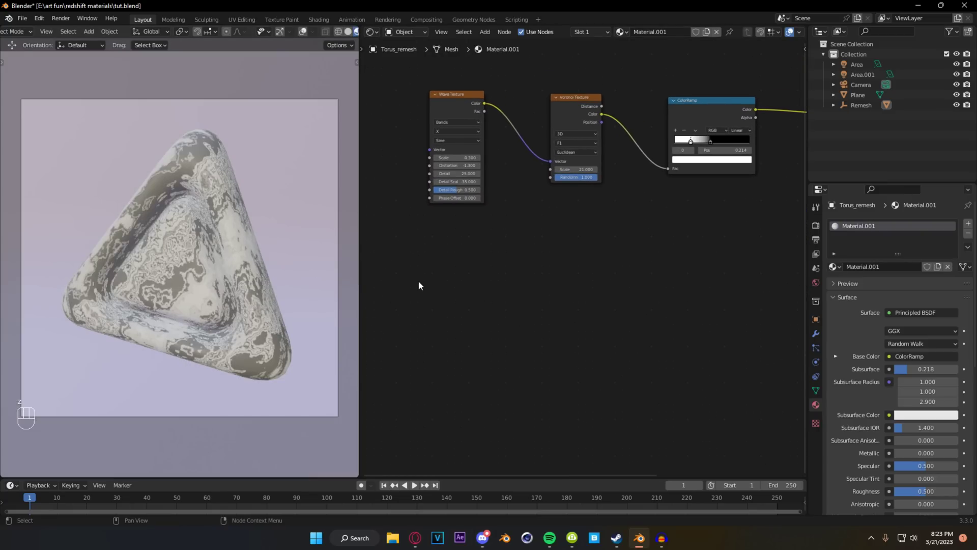
- Disconnect the ColorRamp from the Principled BSDF's Base Color and move the Wave, Voronoi and ColorRamp chain up to free space
middle_click_drag(462, 299, 444, 310)
scroll(444, 311, "up", 2)
middle_click_drag(567, 287, 496, 278)
left_click_drag(782, 93, 615, 207)
scroll(662, 232, "down", 3)
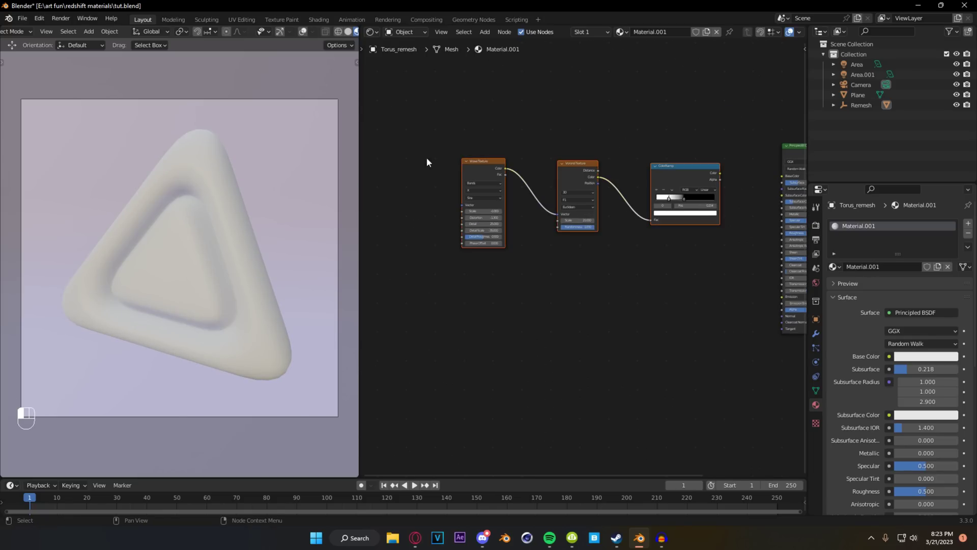
middle_click_drag(628, 274, 633, 332)
key("g")
left_click(551, 184)
- Add a Musgrave Texture node in the free space below the existing texture chain
middle_click_drag(526, 260, 502, 220)
scroll(502, 219, "up", 3)
key("shift+a")
left_click(502, 216)
type("mus")
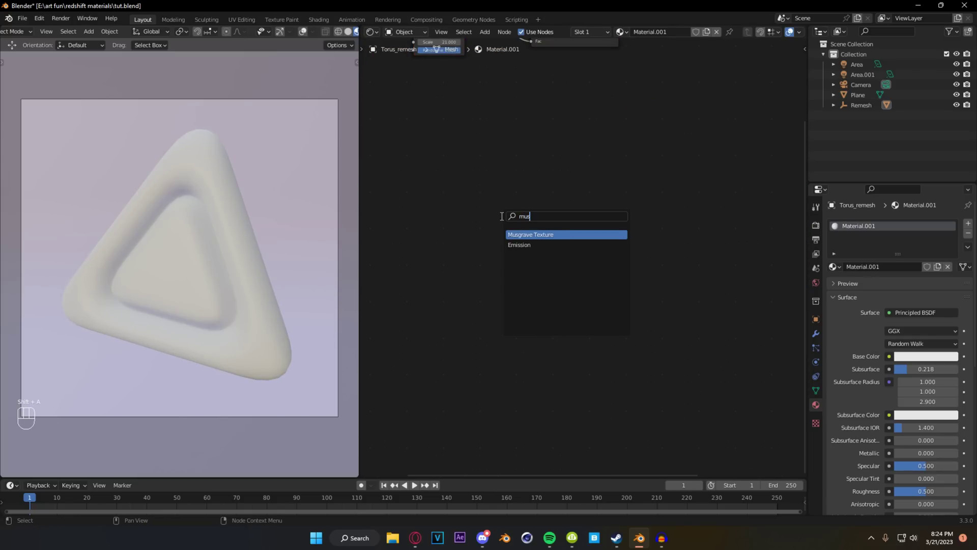
type("grav")
key("Return")
left_click(480, 216)
- Add a second Voronoi Texture node and connect the Musgrave Texture's Height output to its Vector input
key("shift+a")
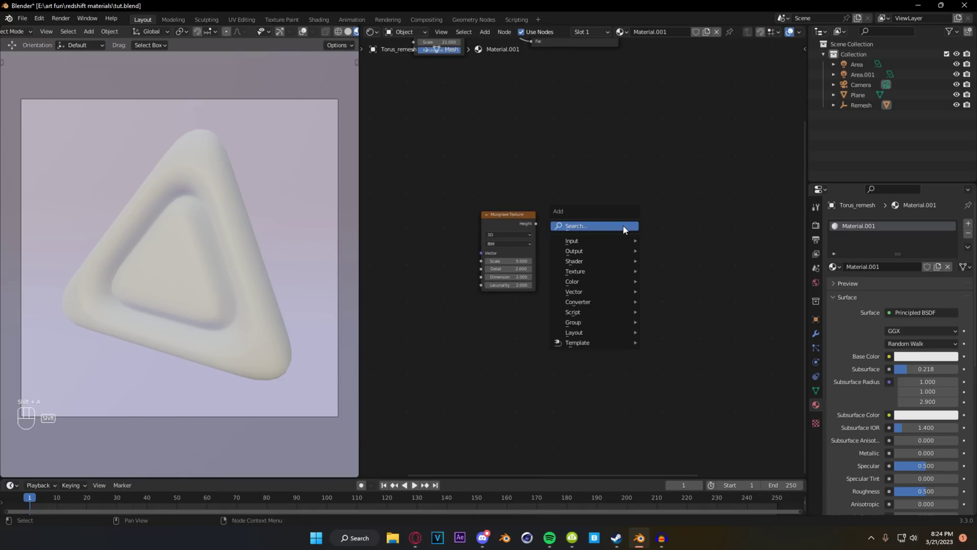
left_click(624, 226)
type("vor")
key("Return")
left_click(601, 213)
left_click_drag(496, 222, 577, 265)
middle_click_drag(684, 254, 596, 258)
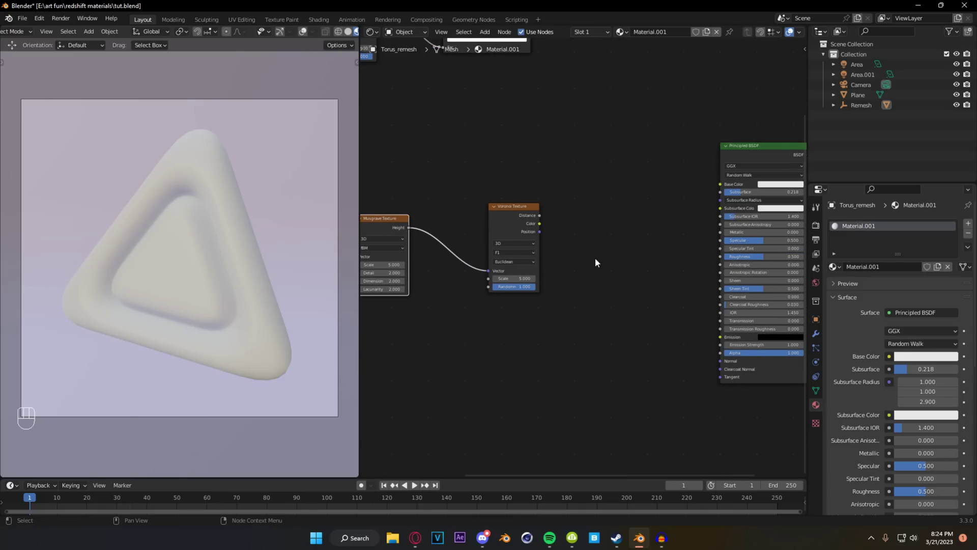
- Add a second ColorRamp node and feed it with the new Voronoi Texture's Color output
key("shift+a")
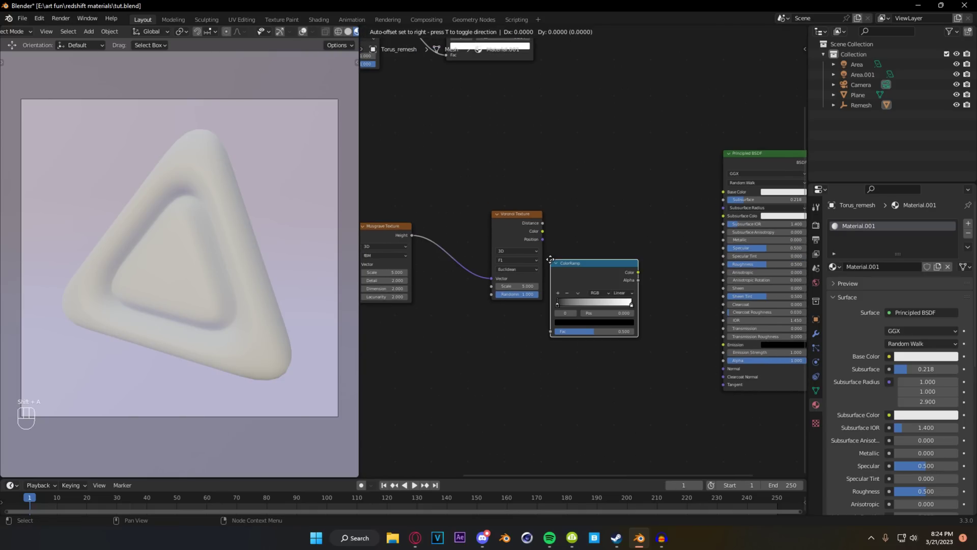
left_click(572, 196)
left_click_drag(543, 231, 573, 265)
middle_click_drag(469, 315, 557, 328)
middle_click_drag(558, 328, 573, 333)
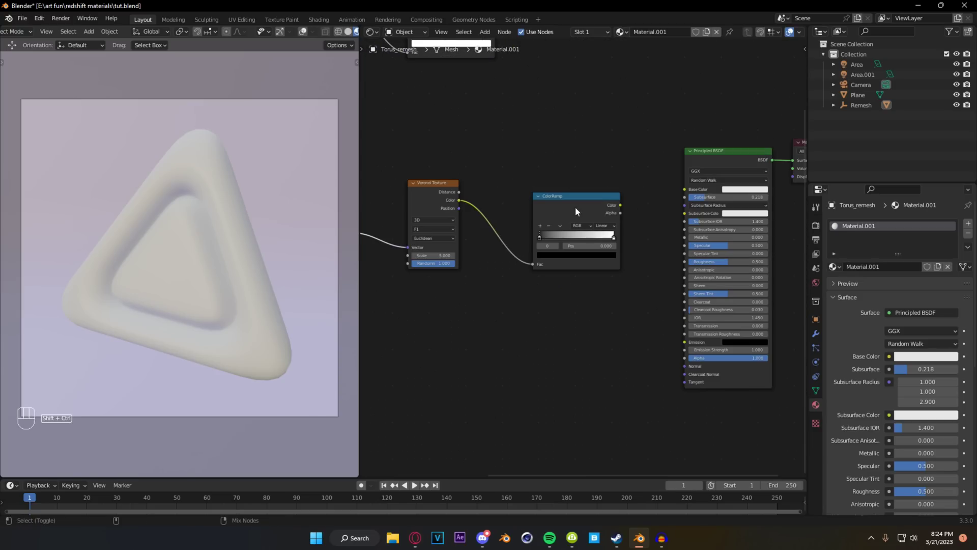
- Preview the new ColorRamp directly through the Material Output, and move the Principled BSDF and Musgrave Texture nodes aside
left_click(575, 206, "ctrl+shift")
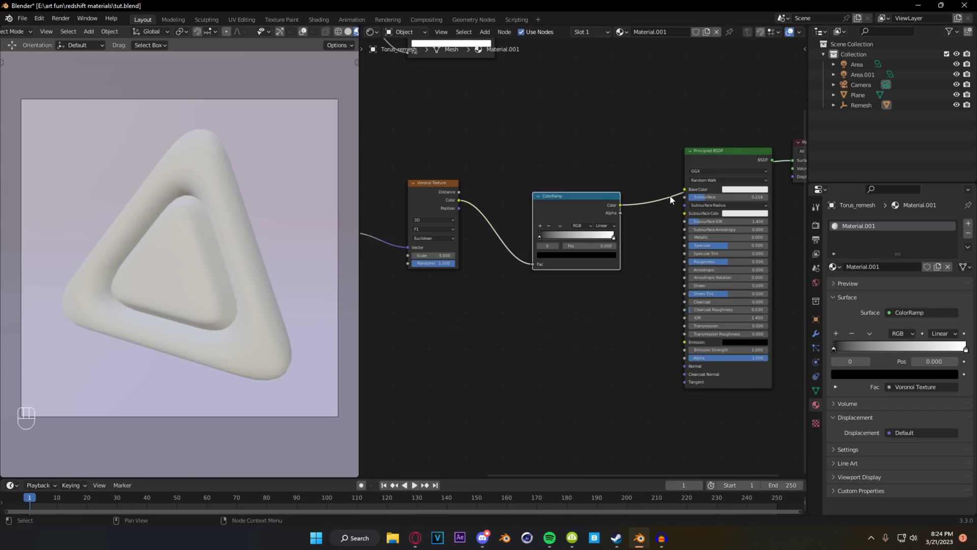
left_click_drag(697, 166, 707, 271)
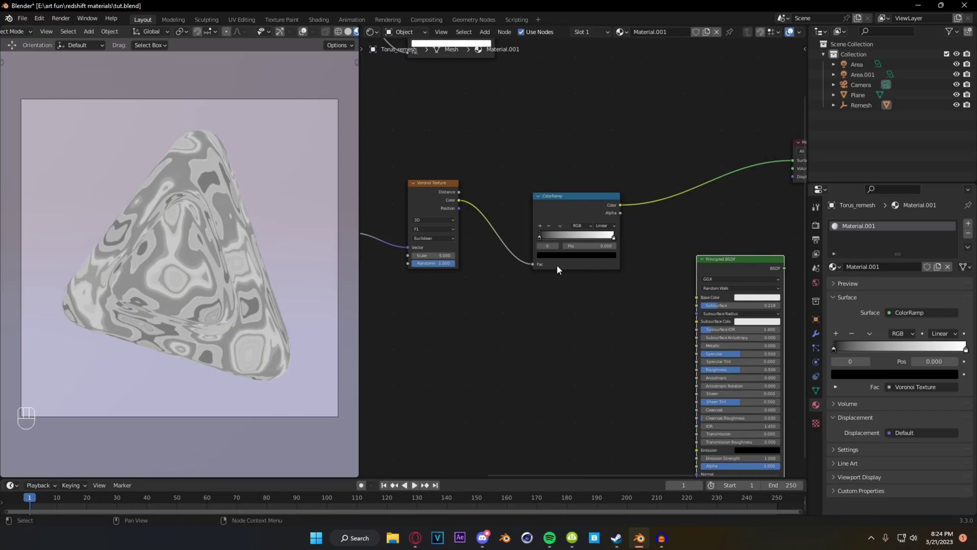
middle_click_drag(414, 285, 565, 299)
scroll(564, 300, "up", 1)
left_click_drag(442, 235, 407, 200)
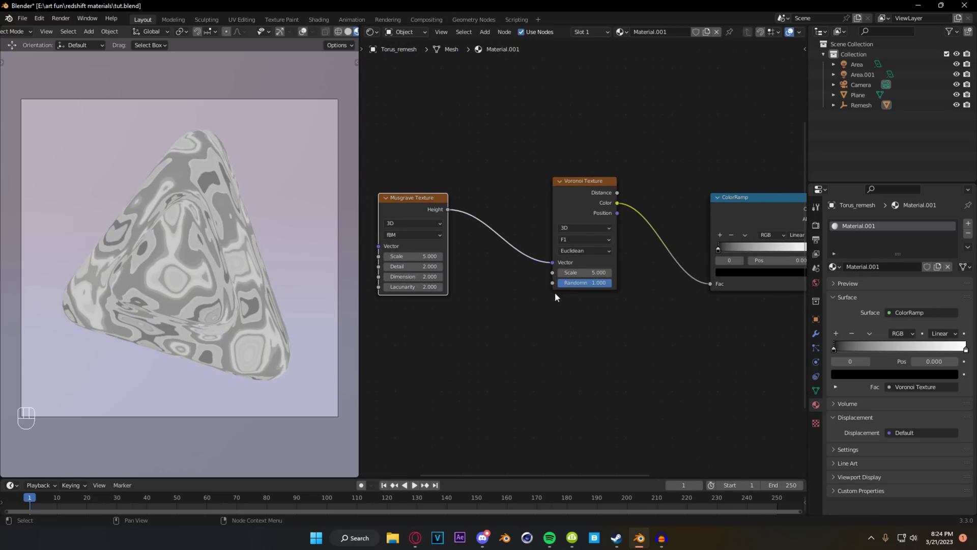
- Set the Musgrave Texture's Scale to 29.2
middle_click_drag(494, 305, 572, 322)
scroll(572, 322, "up", 1)
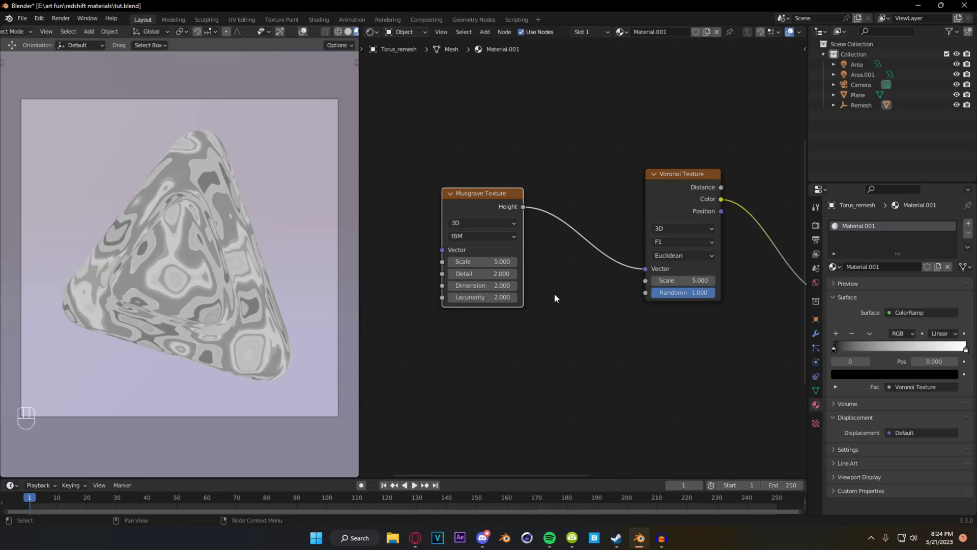
scroll(555, 298, "up", 2)
left_click_drag(466, 236, 590, 236)
- Set the Scale of the Voronoi Texture fed by the Musgrave Texture to 1.2
scroll(220, 255, "up", 7)
scroll(363, 268, "up", 1)
left_click(738, 258)
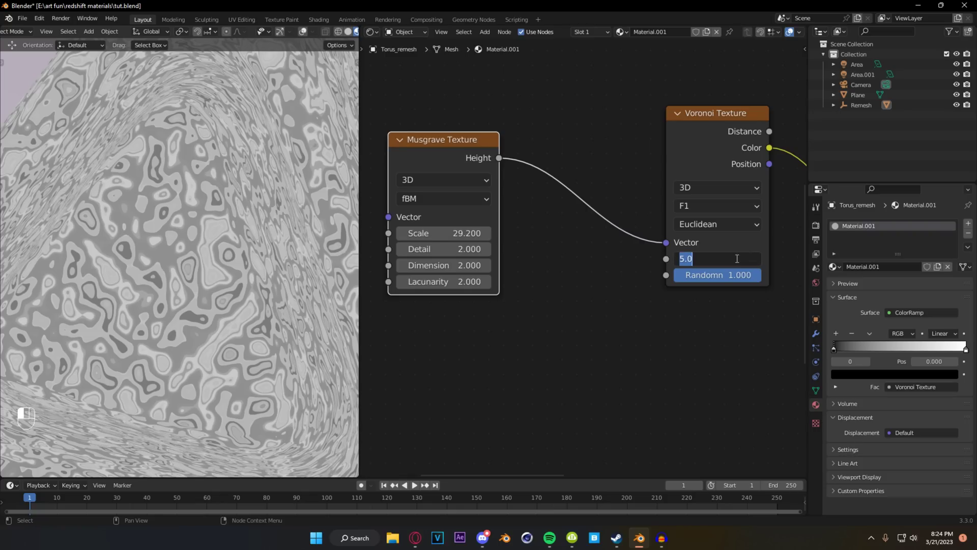
type("1.2")
key("Return")
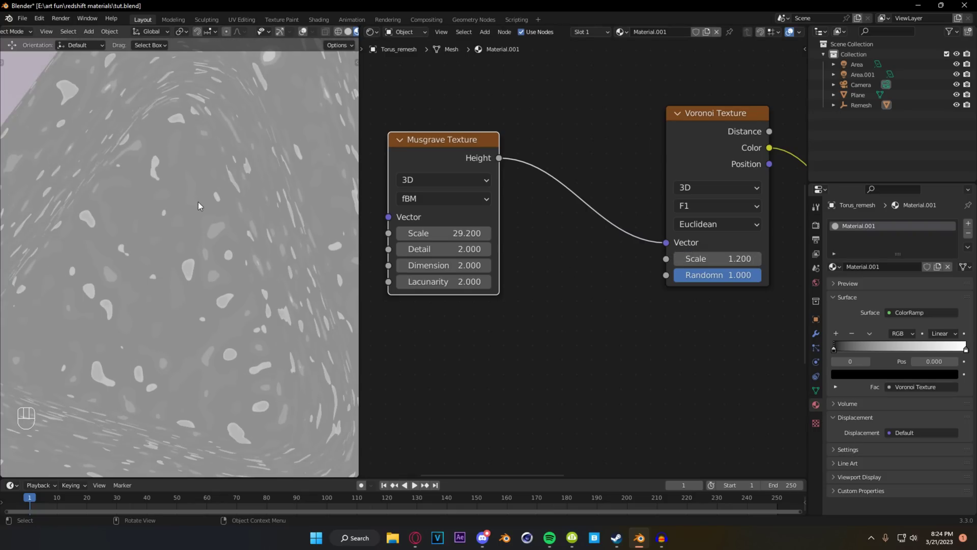
scroll(200, 211, "down", 3)
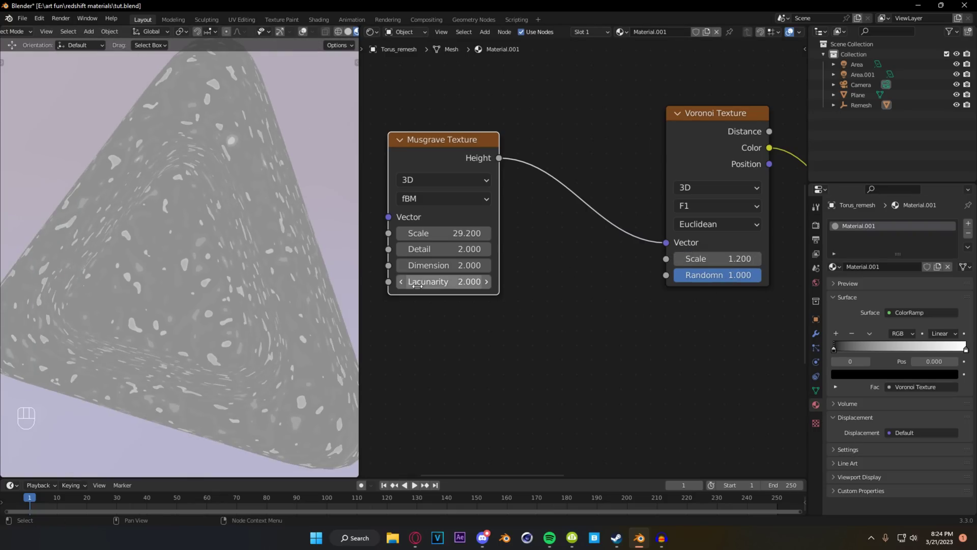
middle_click_drag(546, 253, 580, 268)
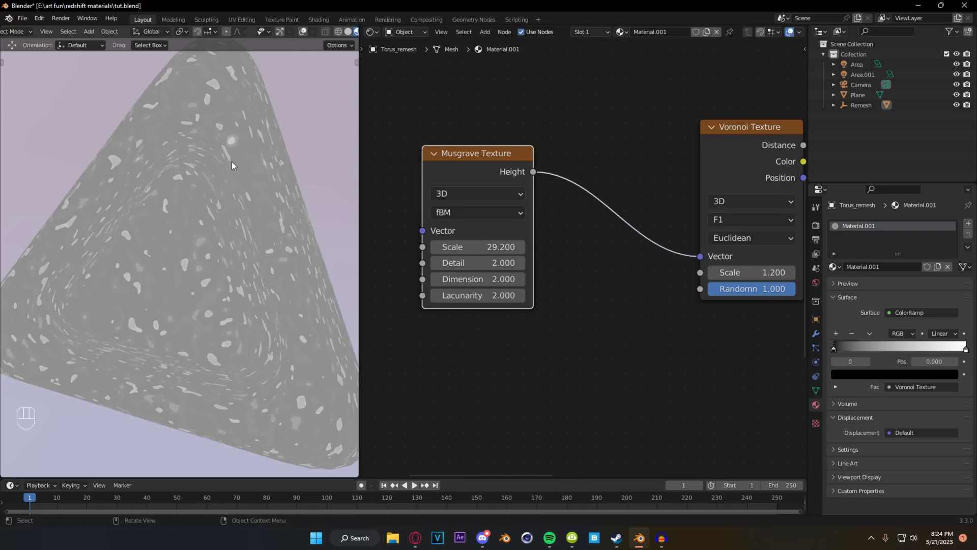
- Sharpen the lower ColorRamp into distinct speckles by placing its black stop at 0.273 and its white stop at 0.327
scroll(519, 265, "down", 4)
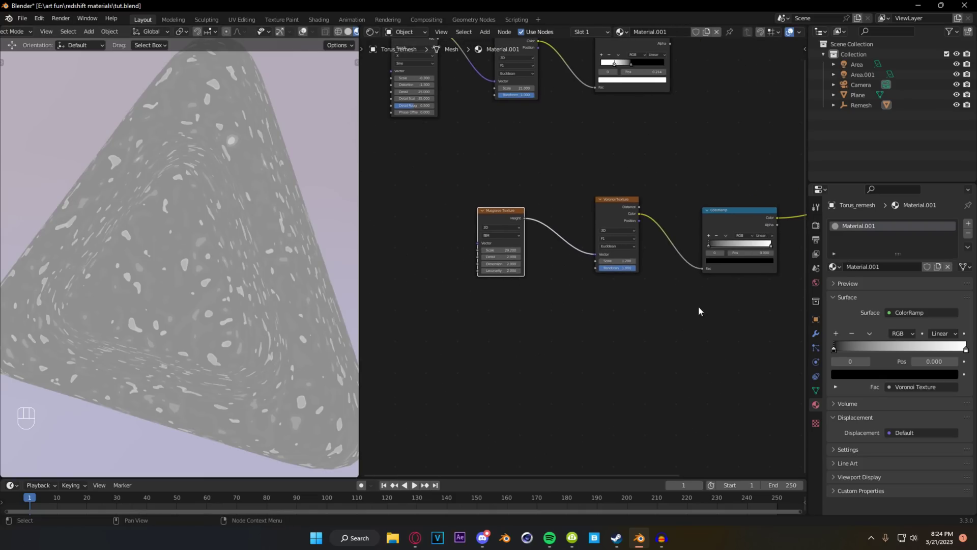
scroll(573, 319, "up", 5)
left_click_drag(535, 225, 579, 228)
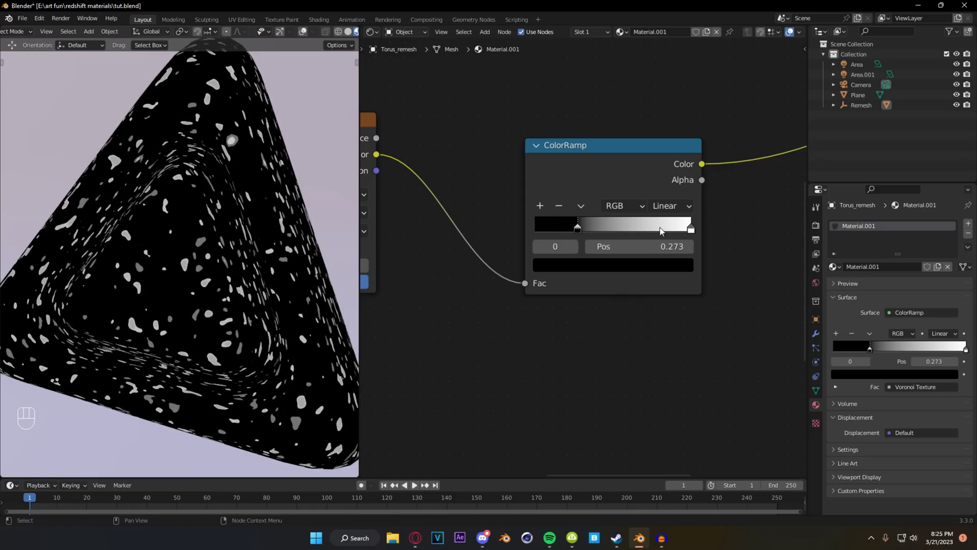
left_click_drag(691, 228, 584, 229)
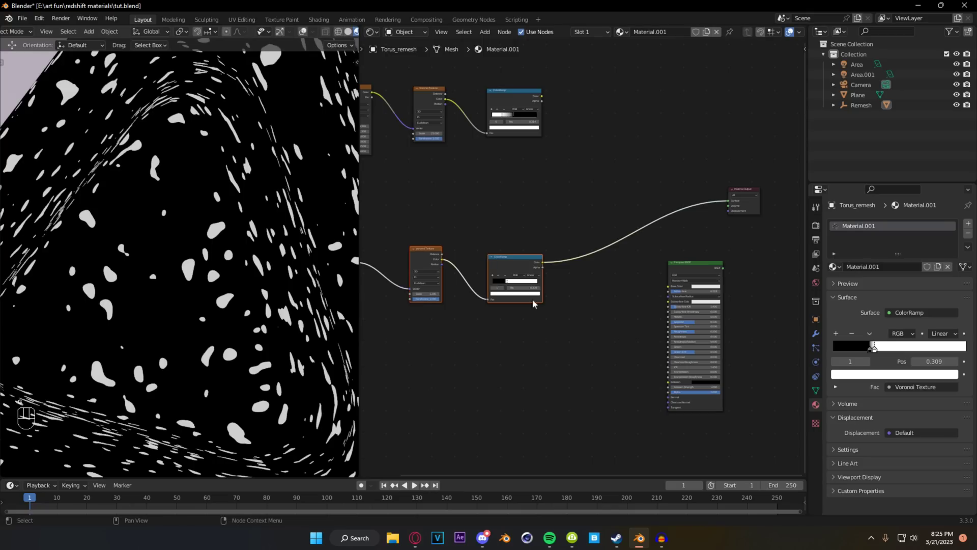
scroll(532, 305, "up", 2)
middle_click_drag(532, 318, 626, 305)
scroll(621, 285, "up", 3)
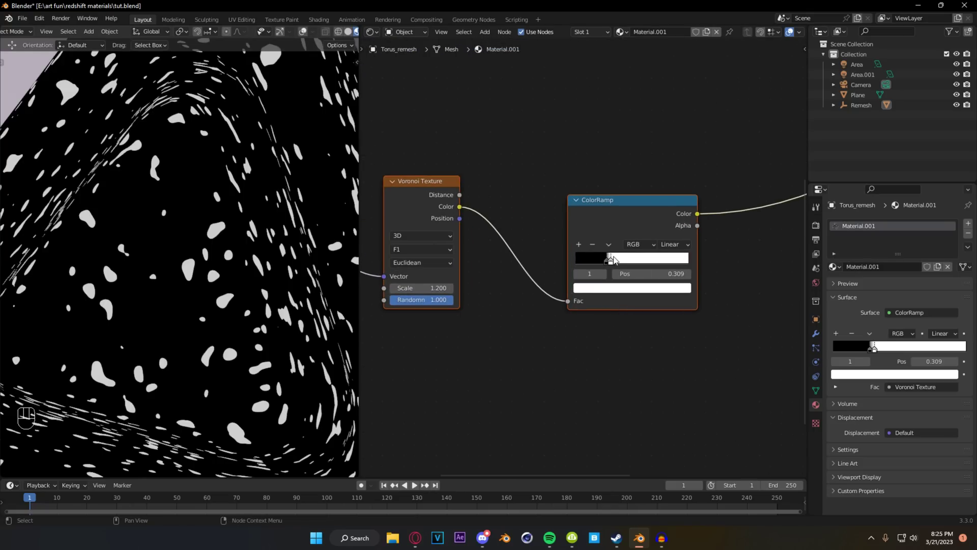
mouse_move(612, 262)
left_mouse_down()
mouse_move(645, 262)
mouse_move(613, 260)
left_mouse_up()
- Move the Wave, Voronoi and ColorRamp chain down closer above the Musgrave chain
scroll(613, 289, "down", 4)
left_click_drag(409, 109, 597, 208)
key("g")
left_click(585, 265)
- Add a MixRGB node beside the two ColorRamp nodes
key("shift+a")
type("mix")
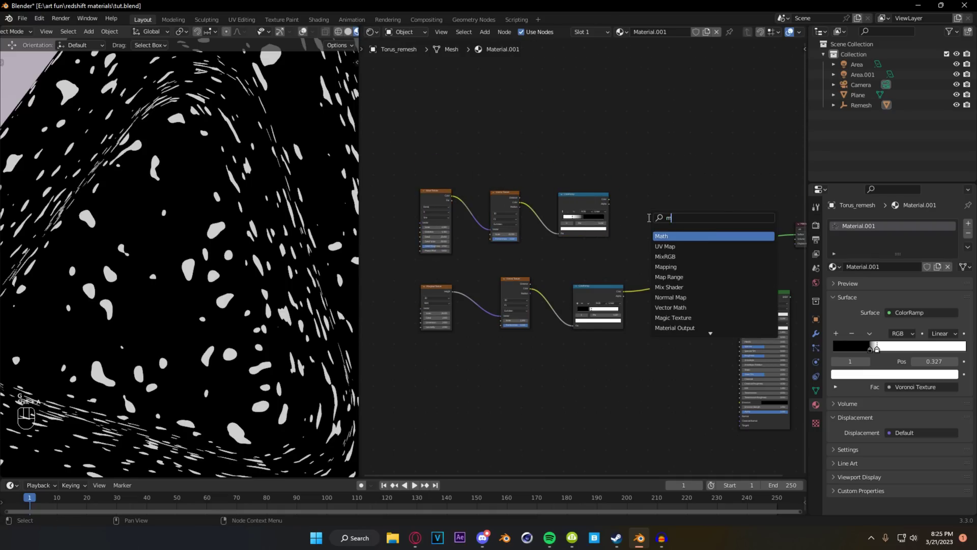
left_click(689, 235)
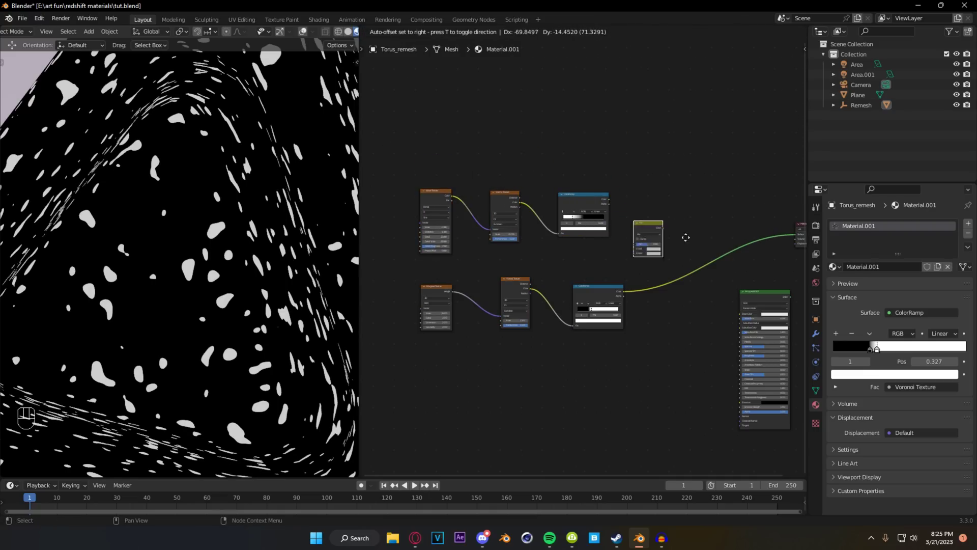
left_click(695, 220)
- Connect the upper ColorRamp's Color to the mix node's Color1 and the lower ColorRamp's Color to Color2
scroll(605, 244, "up", 7)
middle_click_drag(604, 243, 555, 232)
left_click_drag(578, 146, 666, 192)
left_click_drag(603, 304, 666, 200)
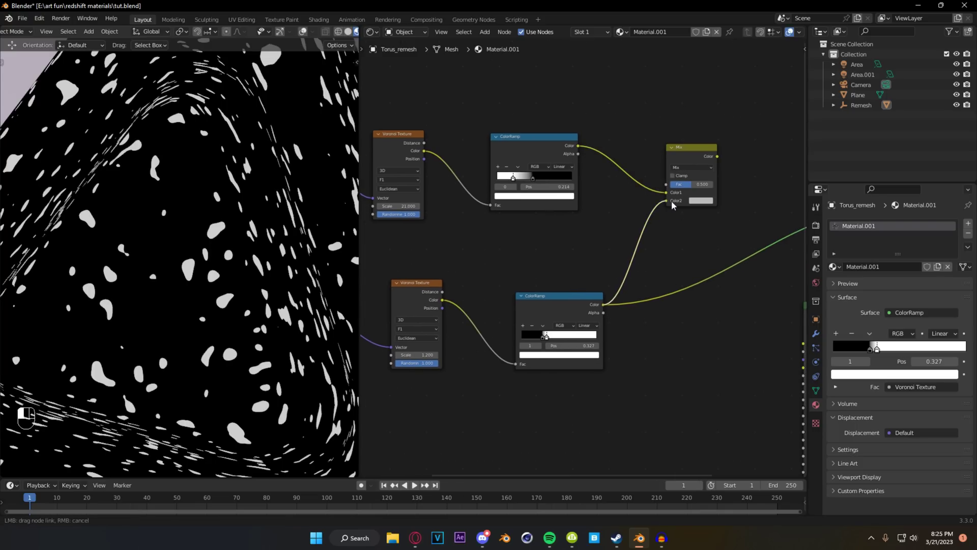
- Set the mix node's blending mode to Multiply
scroll(656, 219, "down", 2)
scroll(647, 235, "up", 2)
left_click(622, 179)
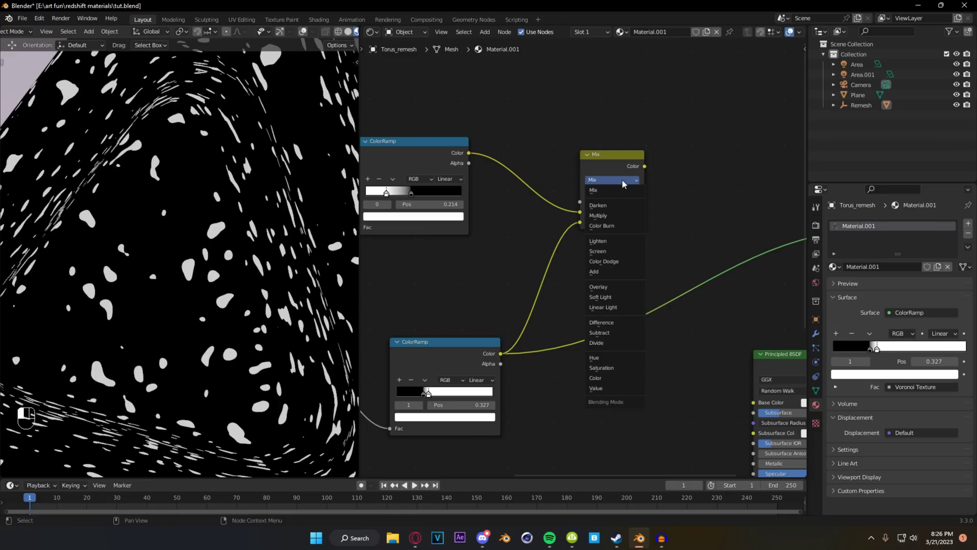
left_click(621, 216)
- Set the Multiply node's Fac to 1.000 and route its Color through the Principled BSDF's Base Color to the Material Output
scroll(576, 249, "down", 1)
middle_click_drag(575, 249, 546, 217)
left_click(537, 108, "ctrl+shift")
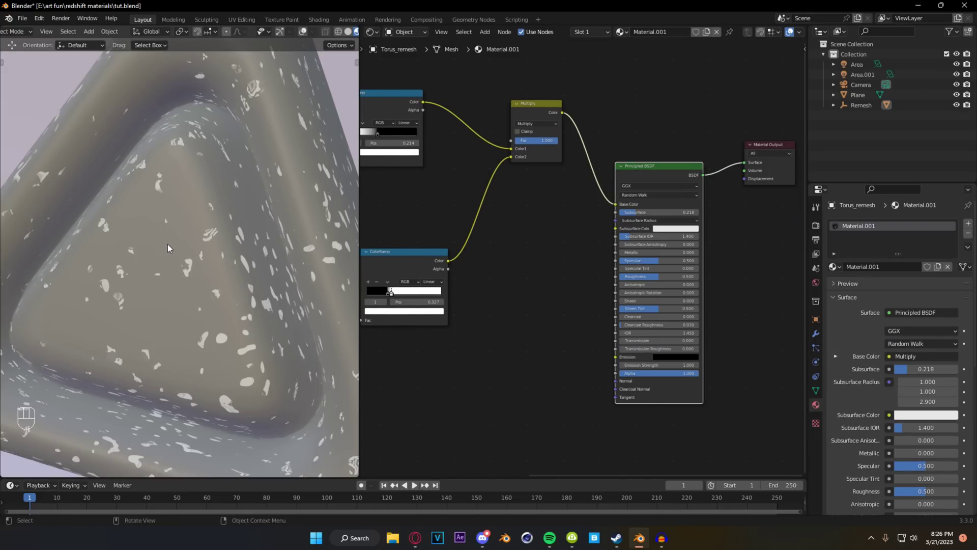
- Switch the 3D viewport to Rendered shading and view the whole triangular object
key("z")
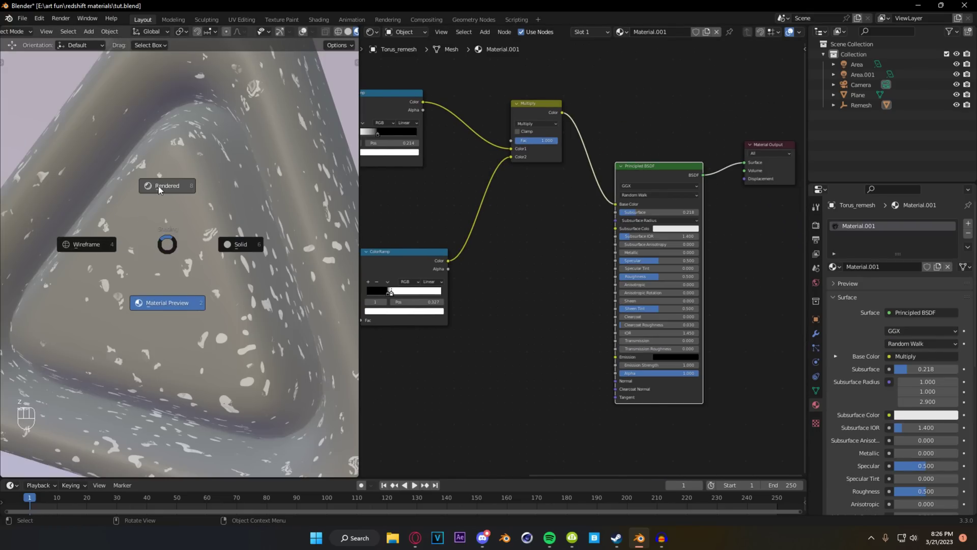
left_click(161, 185)
scroll(200, 275, "down", 2)
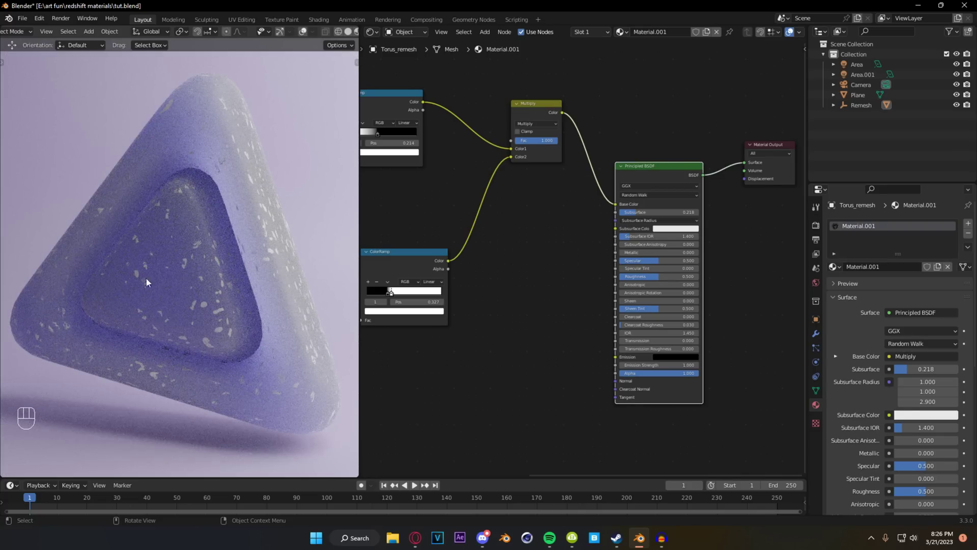
- Move the lower Musgrave, Voronoi and ColorRamp chain down and further away from the Multiply node
scroll(258, 214, "up", 5)
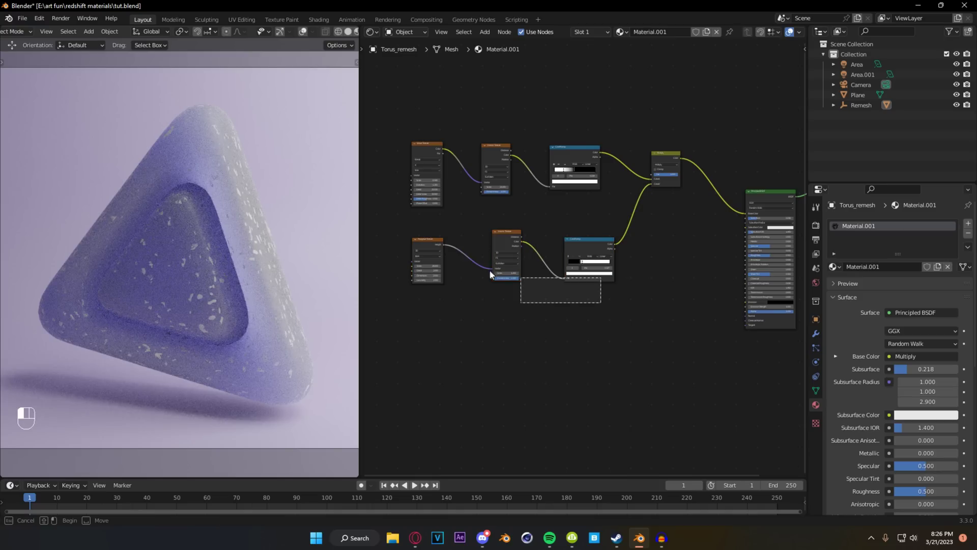
scroll(539, 286, "up", 3)
middle_click_drag(456, 237, 477, 228)
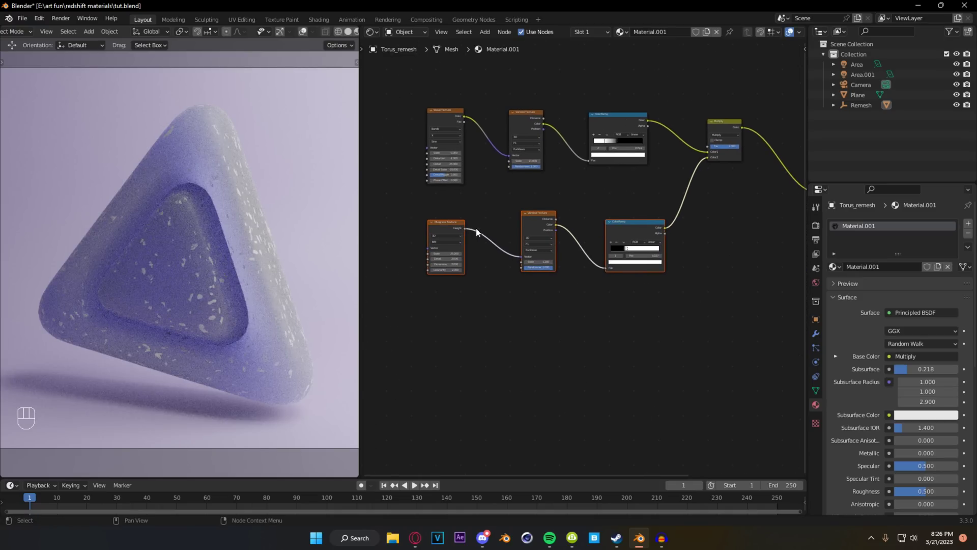
key("g")
left_click(522, 314)
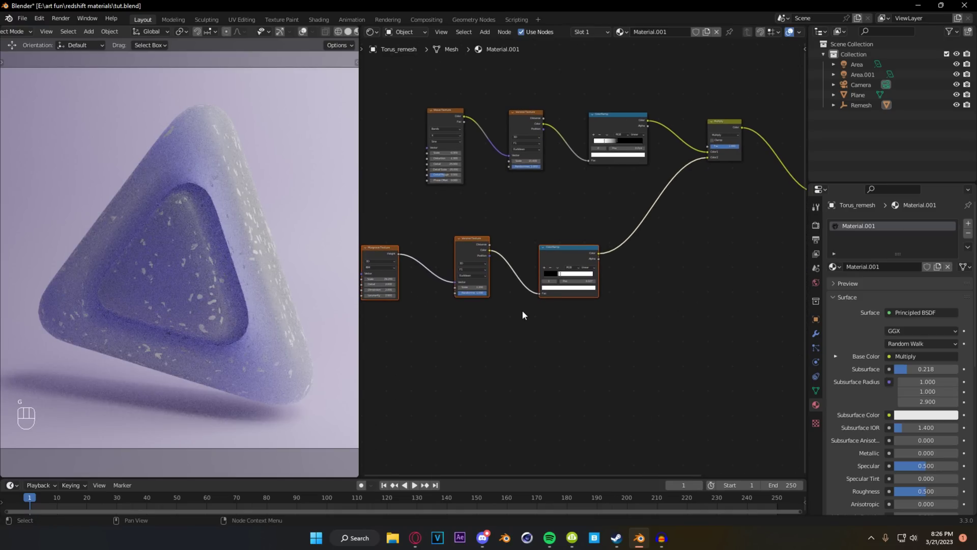
- Move the Wave, Voronoi and ColorRamp chain upward and shift the Musgrave chain again to open space before the Principled BSDF
middle_click_drag(507, 188, 566, 246)
left_click_drag(442, 146, 730, 241)
scroll(683, 228, "down", 2)
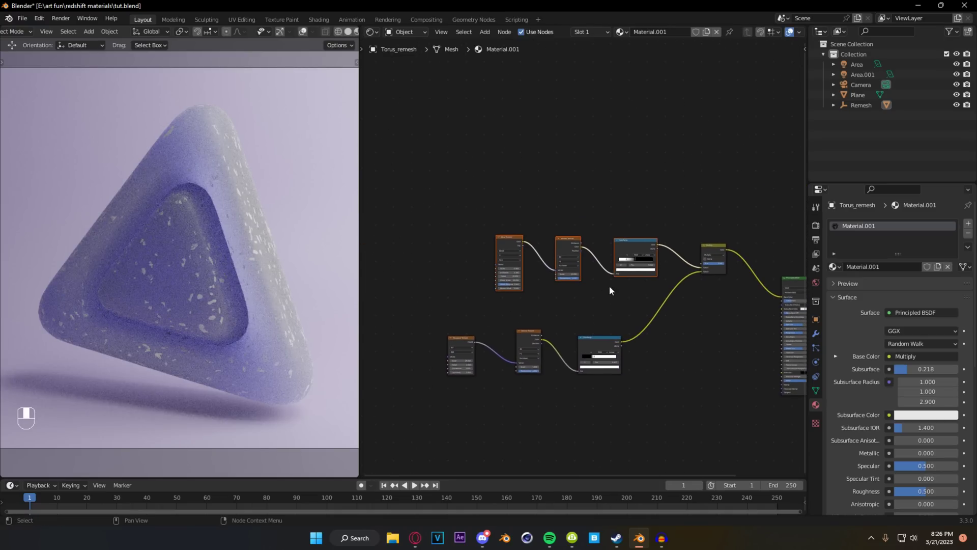
key("g")
left_click(595, 177)
middle_click_drag(628, 269, 637, 141)
scroll(599, 248, "up", 5)
left_click_drag(594, 274, 374, 219)
key("g")
left_click(543, 263)
- Add an Invert node between the Musgrave chain's ColorRamp and the Principled BSDF, below the Multiply node
middle_click_drag(668, 245, 572, 262)
scroll(473, 246, "up", 1)
scroll(540, 239, "up", 1)
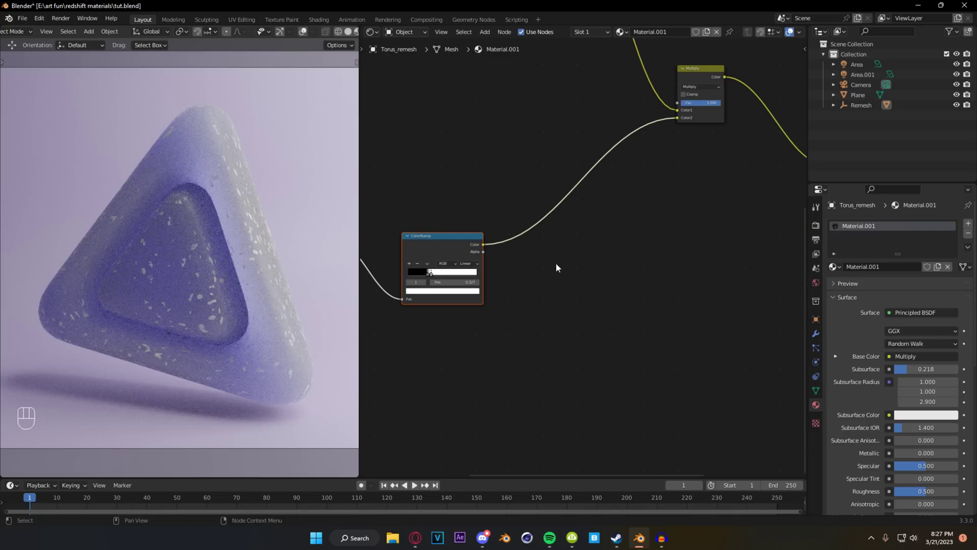
middle_click_drag(577, 245, 577, 252)
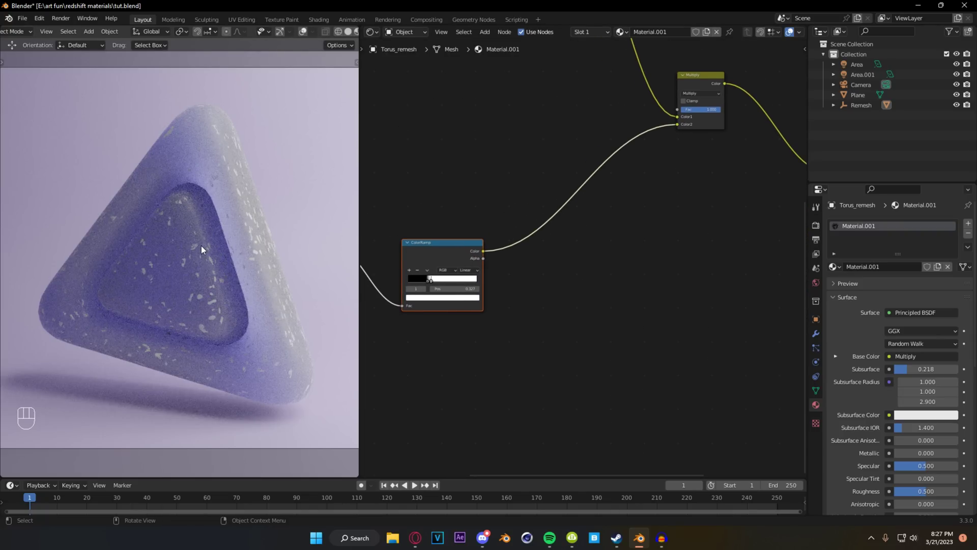
scroll(538, 275, "down", 2, "shift")
left_click(541, 271)
key("shift+a")
left_click(549, 268)
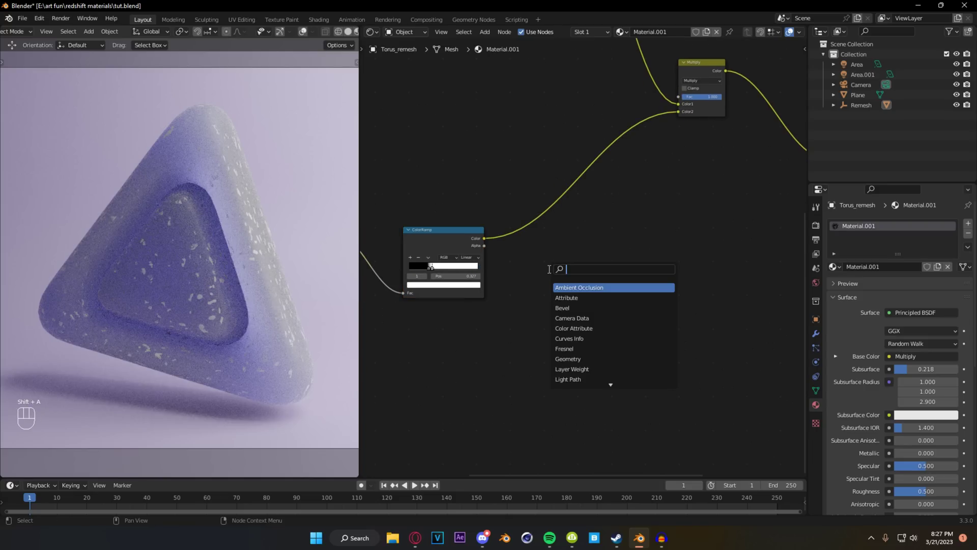
type("invert")
key("Return")
left_click(605, 247)
- Connect the lower ColorRamp's Color to the Invert node's Color and the Invert output to the Principled BSDF's Roughness
left_click_drag(484, 240, 590, 266)
middle_click_drag(590, 267, 456, 256)
left_click_drag(453, 256, 645, 230)
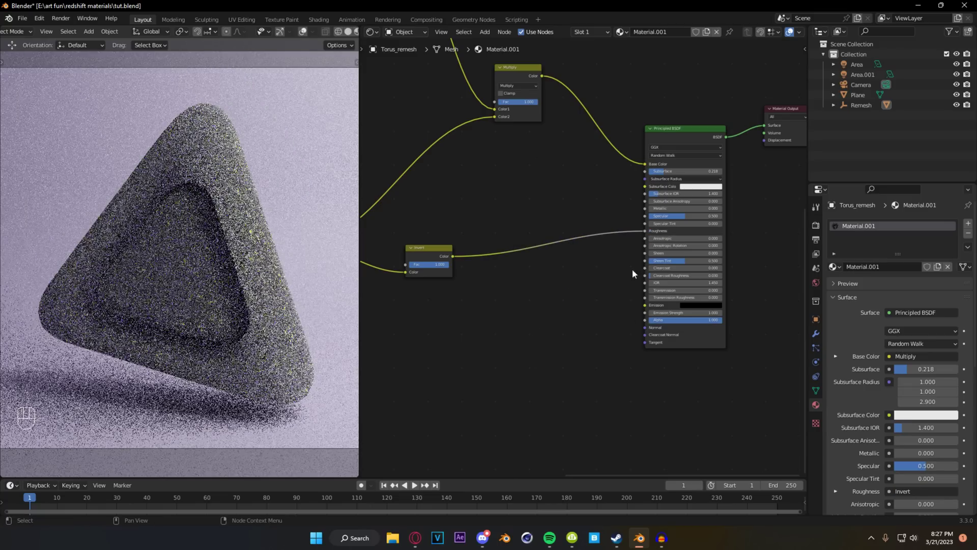
scroll(219, 304, "up", 5)
middle_click_drag(219, 303, 257, 356)
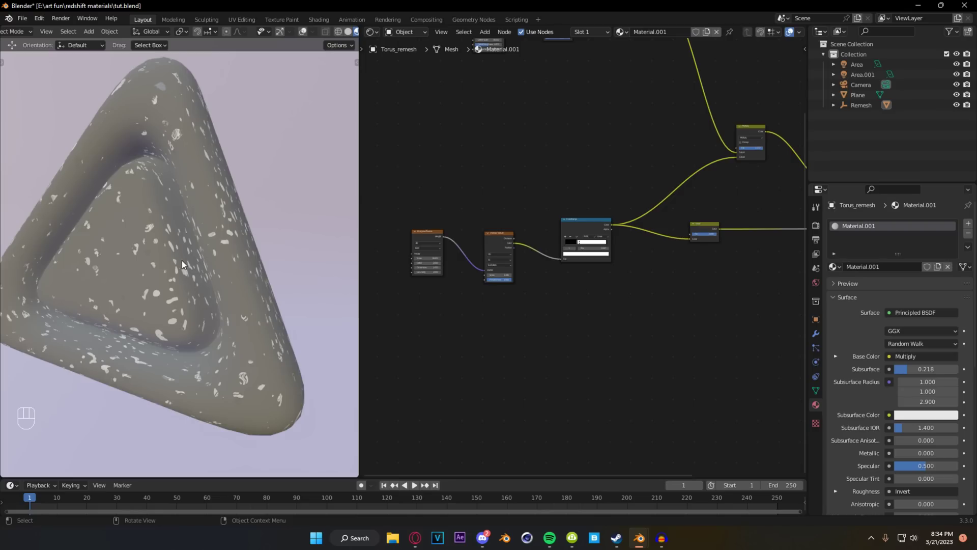
- Duplicate the Musgrave chain's ColorRamp below the original and connect the Voronoi Texture's Color to the copy's Fac
middle_click_drag(182, 260, 221, 261)
scroll(538, 309, "up", 2)
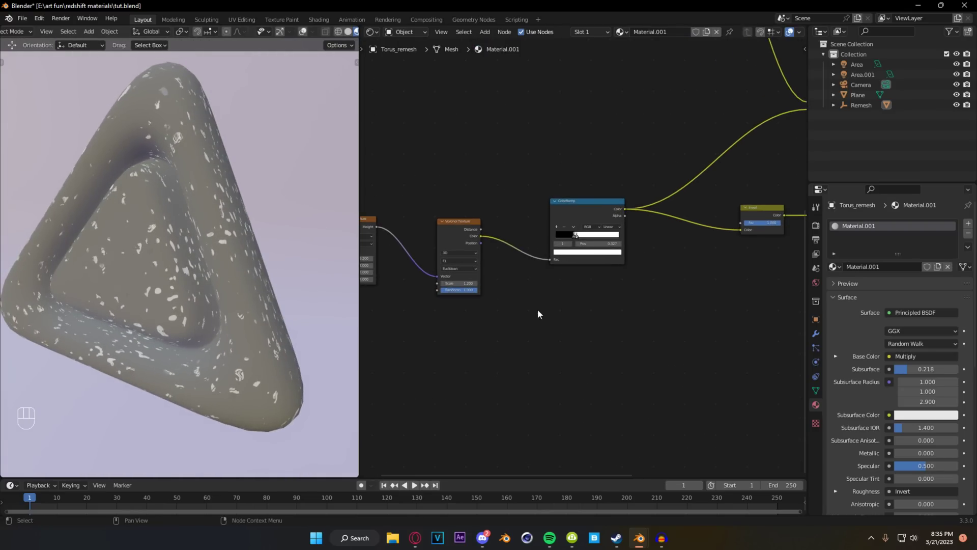
scroll(633, 232, "down", 5)
middle_click_drag(576, 285, 564, 252)
scroll(564, 251, "up", 5)
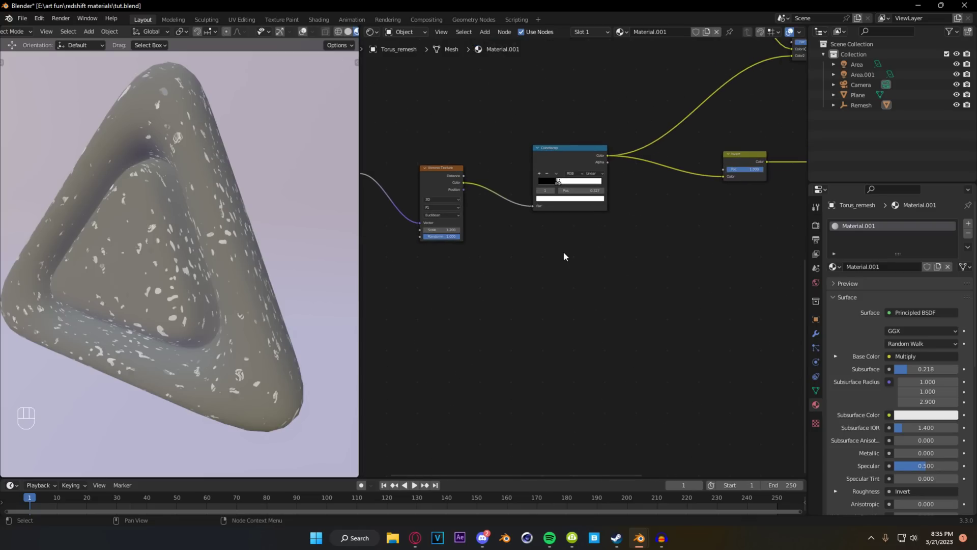
left_click(565, 151)
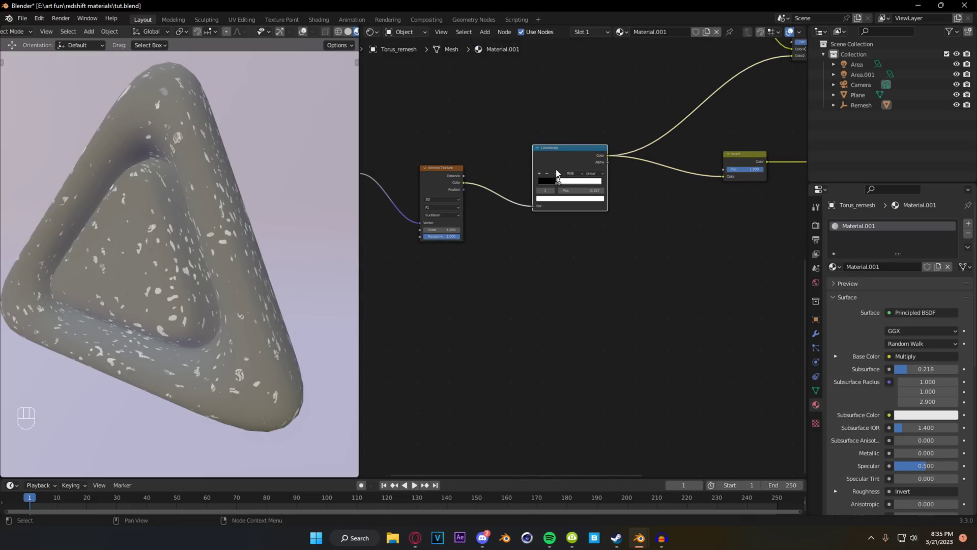
key("shift+d")
left_click(561, 261)
left_click_drag(464, 182, 542, 295)
- Add a Bump node beside the duplicated ColorRamp, below the Invert node
middle_click_drag(716, 267, 652, 267)
scroll(652, 266, "up", 1)
key("shift+a")
left_click(652, 267)
type("b")
key("Return")
left_click(651, 269)
- Connect the duplicated ColorRamp's Color to the Bump node's Height and the Bump output to the Principled BSDF's Normal
left_click_drag(538, 241, 652, 312)
middle_click_drag(698, 280, 511, 248)
left_click_drag(510, 247, 703, 218)
- Have the duplicated ColorRamp run from white to black and place its black stop at 0.382
scroll(662, 244, "up", 2)
middle_click_drag(452, 326, 688, 305)
scroll(588, 324, "up", 7)
left_click_drag(587, 279, 611, 280)
scroll(222, 241, "up", 5)
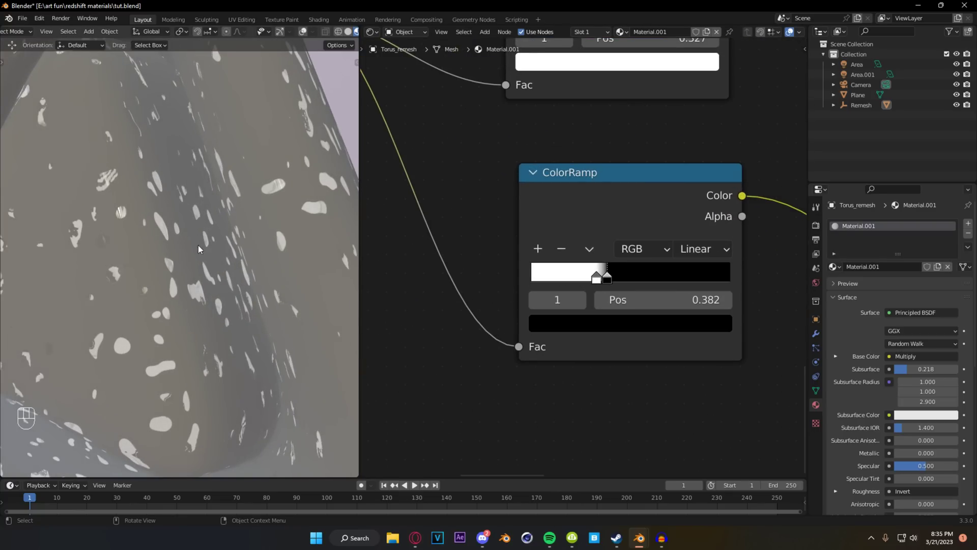
- Preview the bump ColorRamp directly on the object and move its black stop to 0.332
middle_click_drag(198, 246, 283, 230)
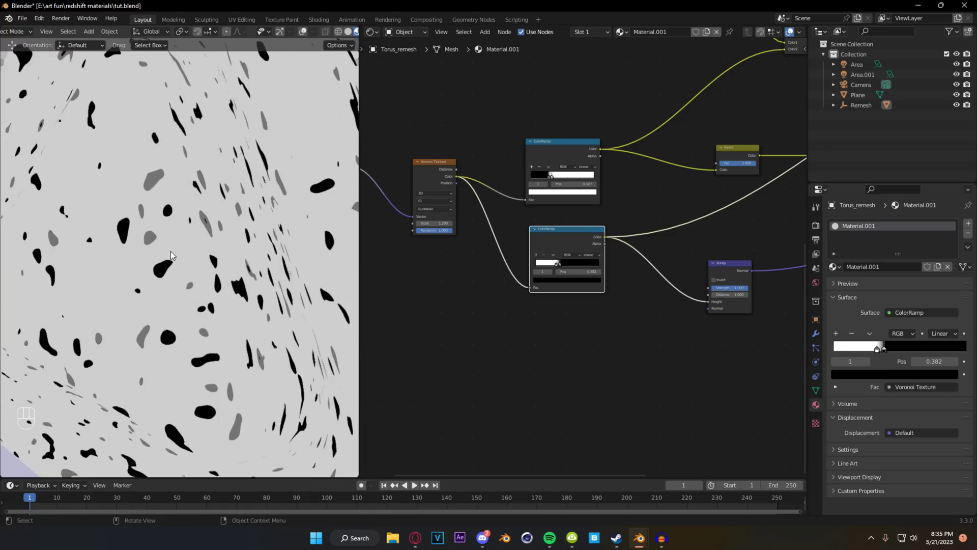
middle_click_drag(170, 252, 179, 300, "shift")
scroll(178, 299, "up", 4)
scroll(164, 240, "down", 5)
scroll(534, 305, "up", 12)
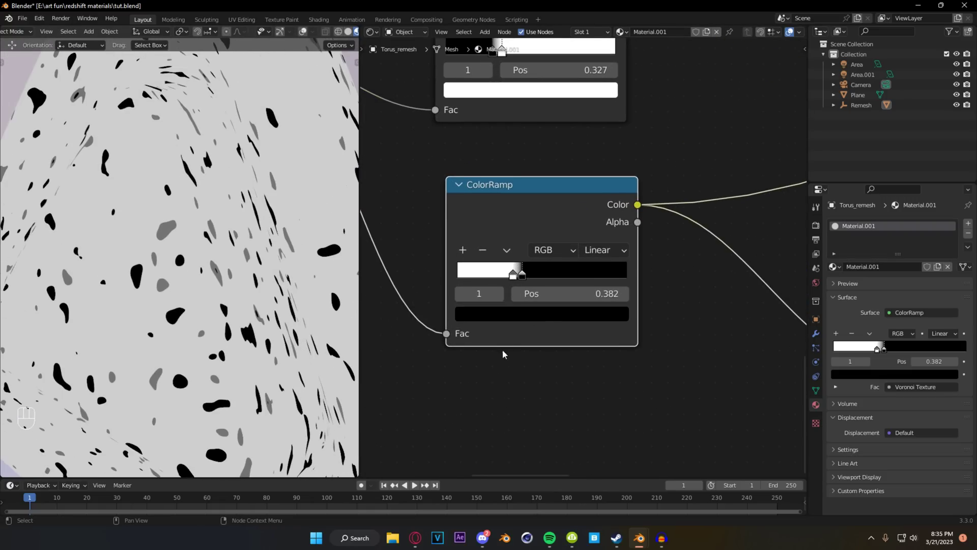
scroll(571, 314, "up", 2)
left_click_drag(574, 282, 563, 281)
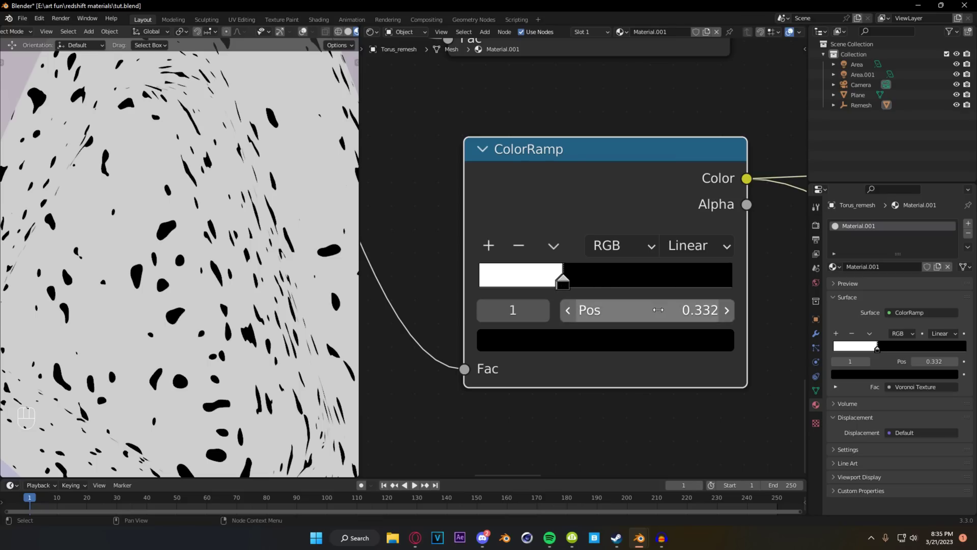
scroll(605, 346, "down", 6)
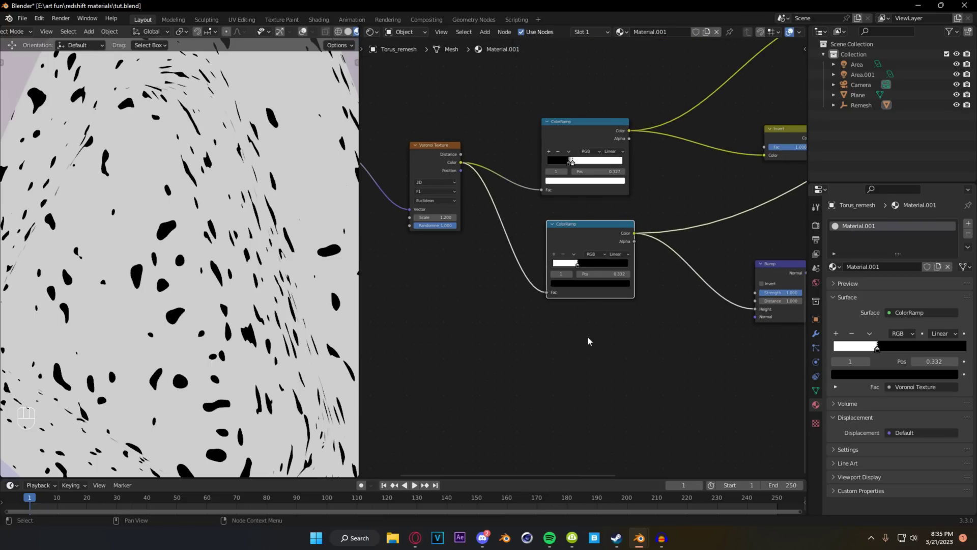
- Route the Principled BSDF back to the Material Output and show the object in Rendered shading through the camera
left_click(733, 153, "ctrl+shift")
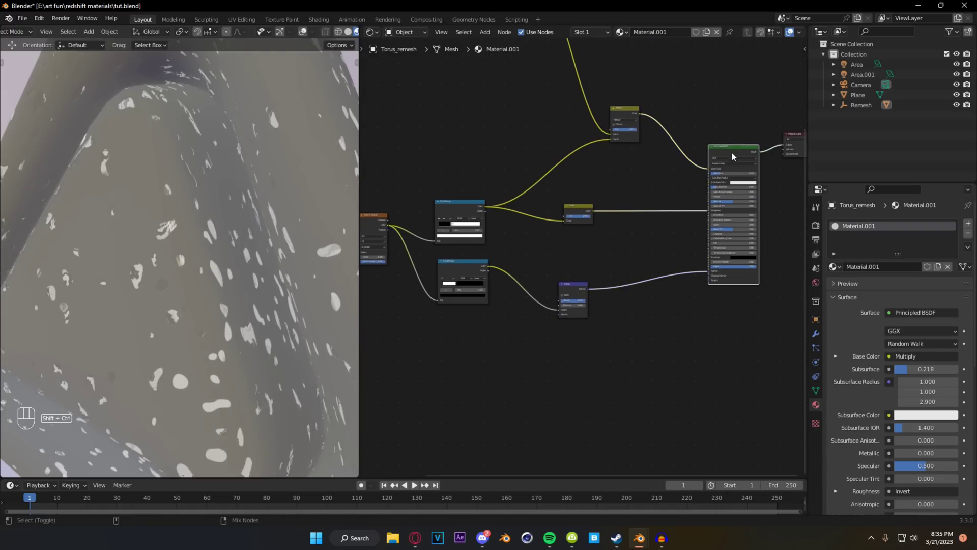
middle_click_drag(172, 233, 269, 246)
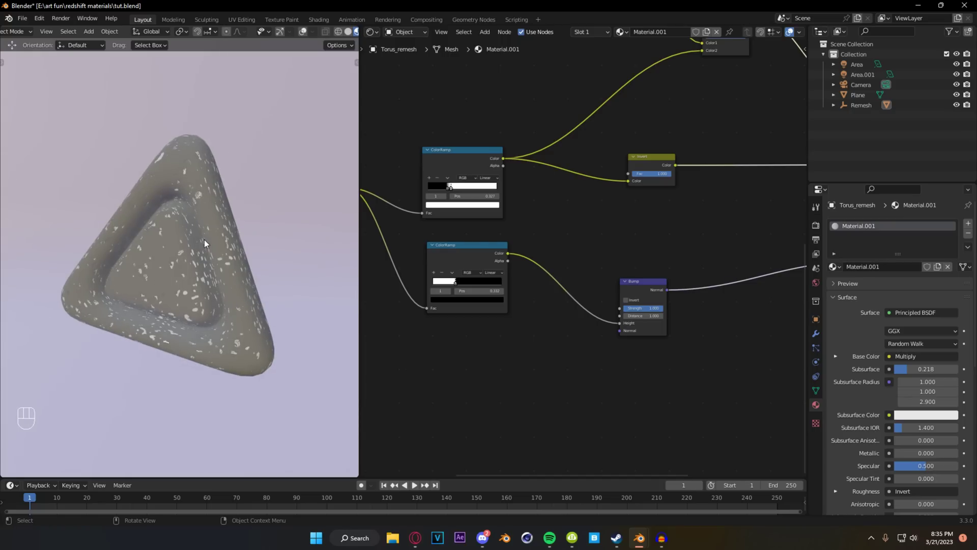
key("z")
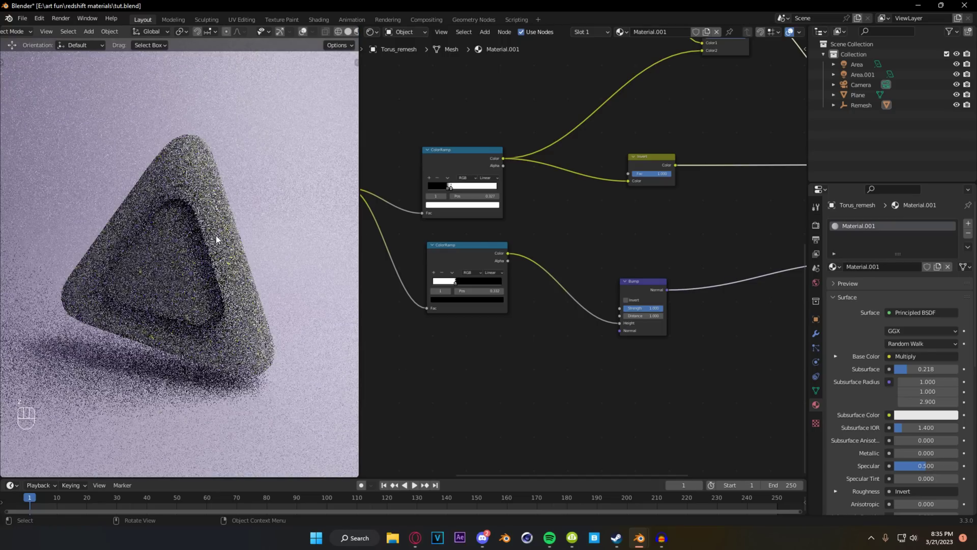
key("KP_0")
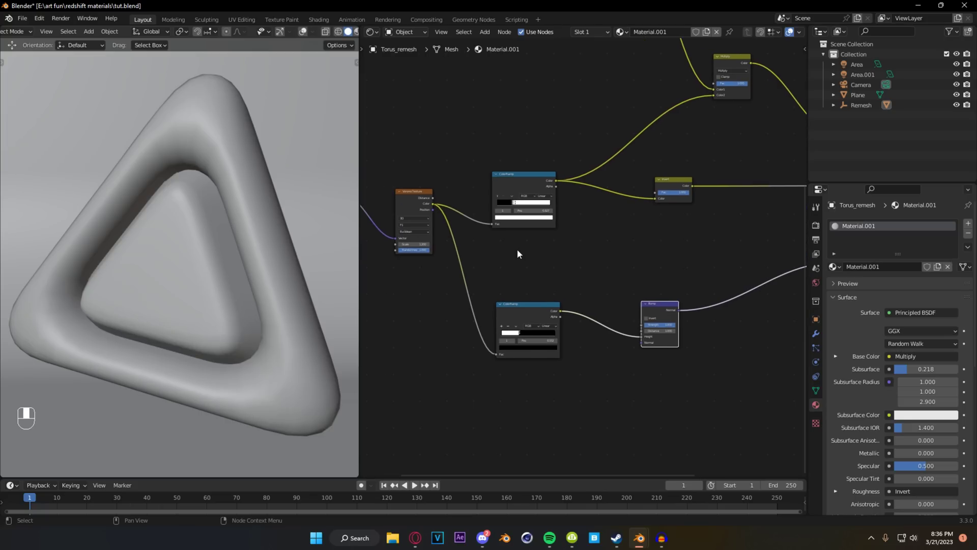
- Duplicate the upper Voronoi-driven ColorRamp, feed its Fac from the Voronoi Color, and connect its Color to the Principled BSDF's Transmission
left_click(515, 175)
key("shift+d")
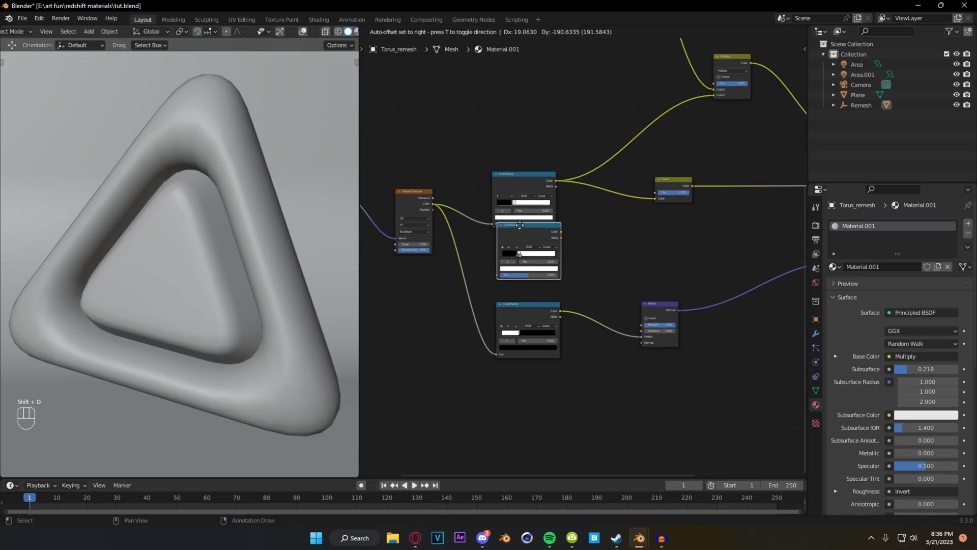
left_click_drag(430, 204, 494, 283)
middle_click_drag(607, 245, 562, 260)
left_click_drag(424, 241, 706, 235)
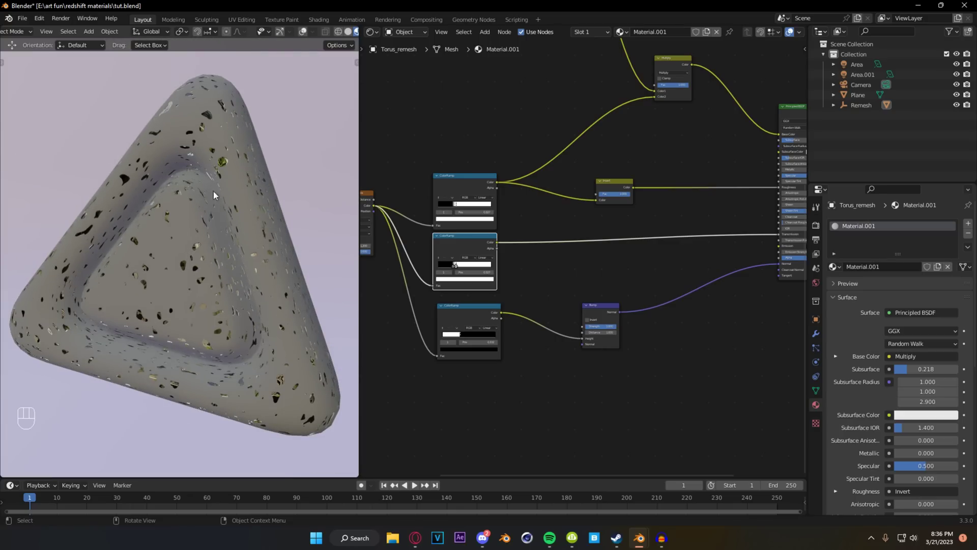
- Move the Musgrave Texture node away from the Voronoi Texture and increase its Scale for smaller, denser specks
scroll(487, 250, "up", 5)
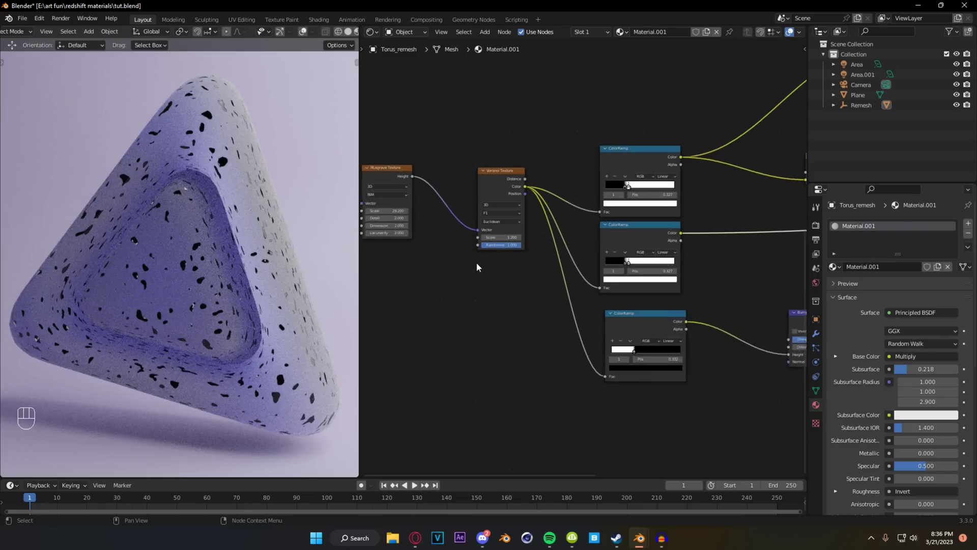
left_click_drag(428, 132, 408, 201)
middle_click_drag(482, 285, 538, 267)
mouse_move(478, 255)
left_mouse_down()
mouse_move(538, 255)
mouse_move(476, 256)
left_mouse_up()
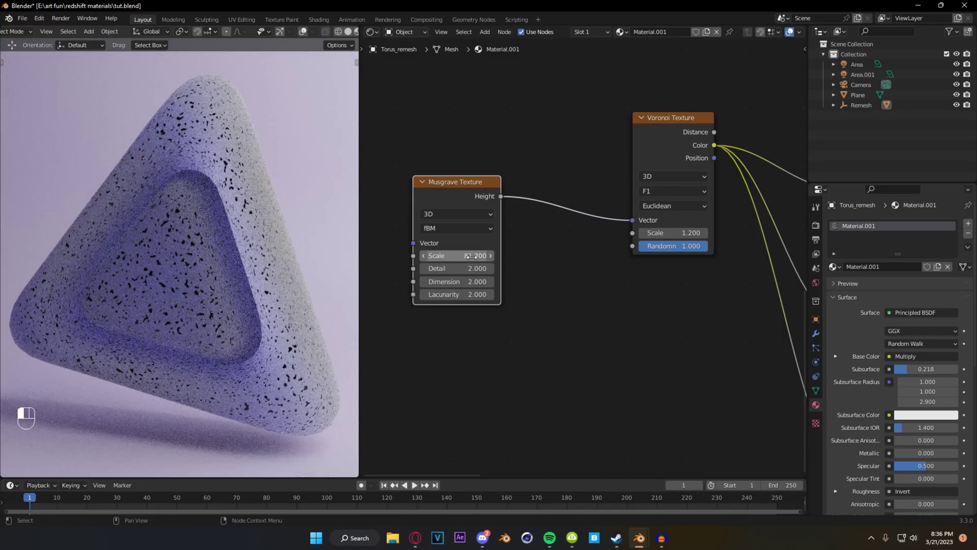
scroll(176, 283, "up", 6)
scroll(177, 283, "down", 6)
scroll(176, 283, "down", 2)
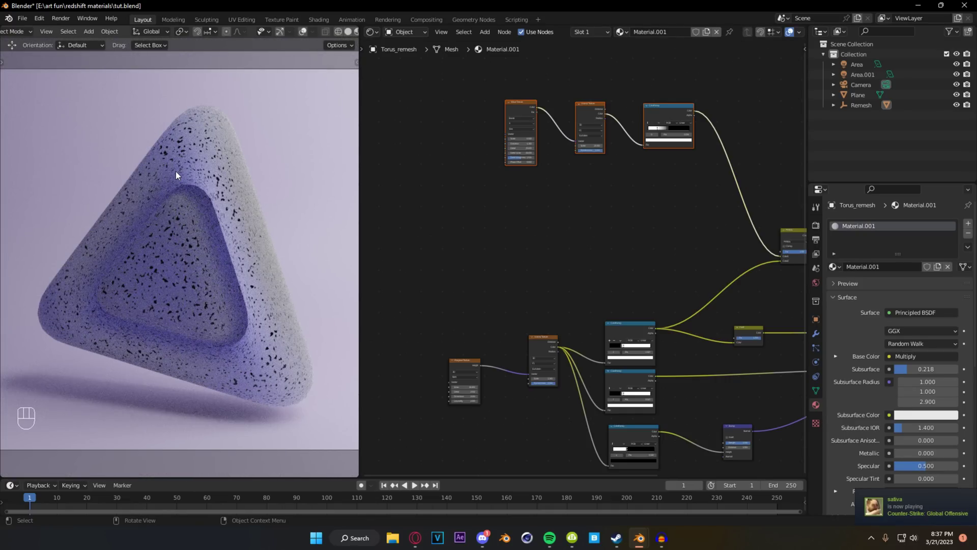
- Collapse the texture, ColorRamp, Invert, Bump and Multiply nodes and arrange them compactly before the Principled BSDF
scroll(554, 235, "up", 1)
middle_click_drag(554, 237, 529, 261)
key("g")
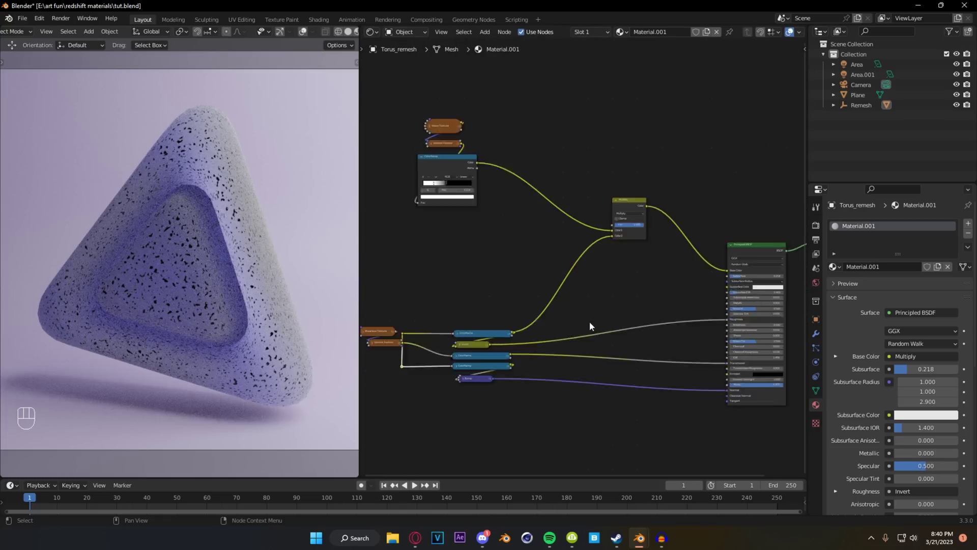
key("g")
left_click(584, 344)
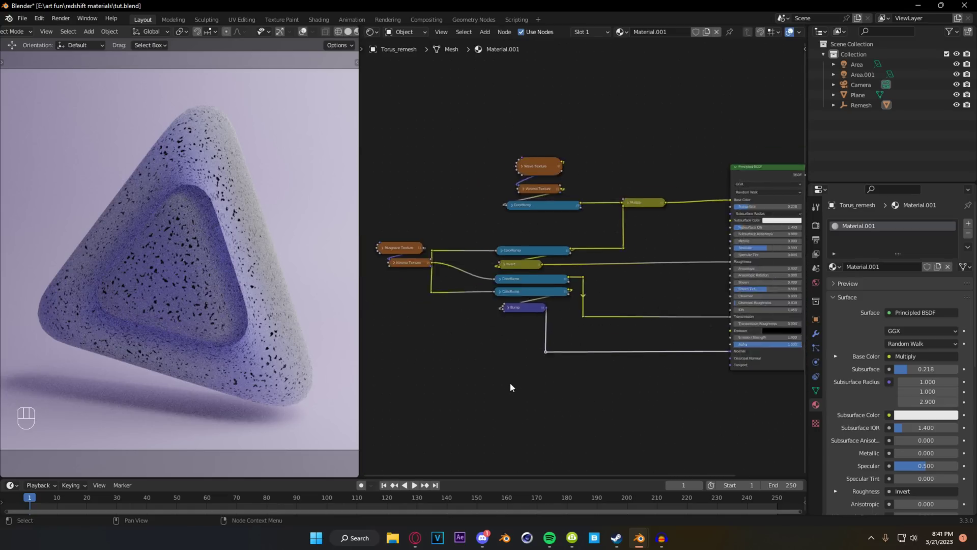
- Group the texture nodes and Principled BSDF in a frame labelled "Base Mat" and reposition the frame
left_click_drag(422, 149, 747, 393)
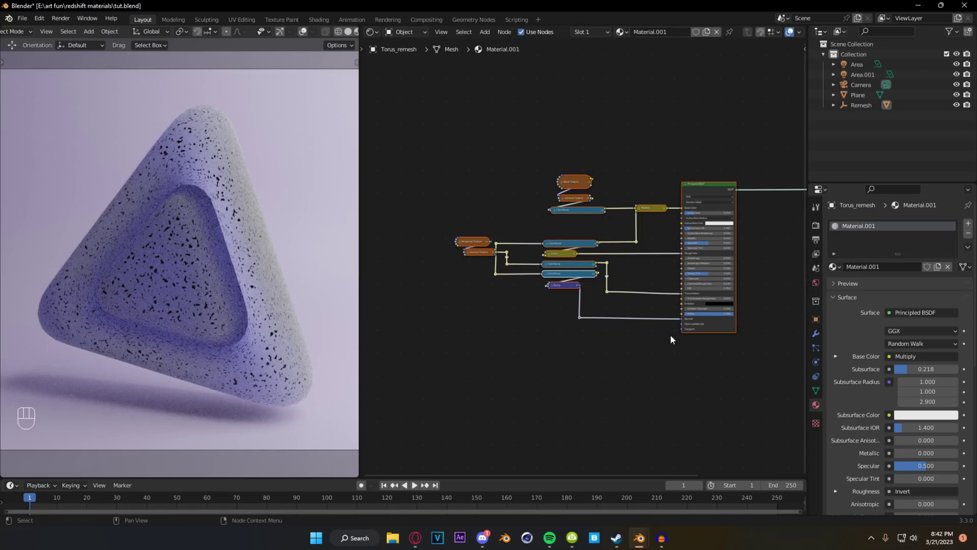
key("ctrl+j")
key("F2")
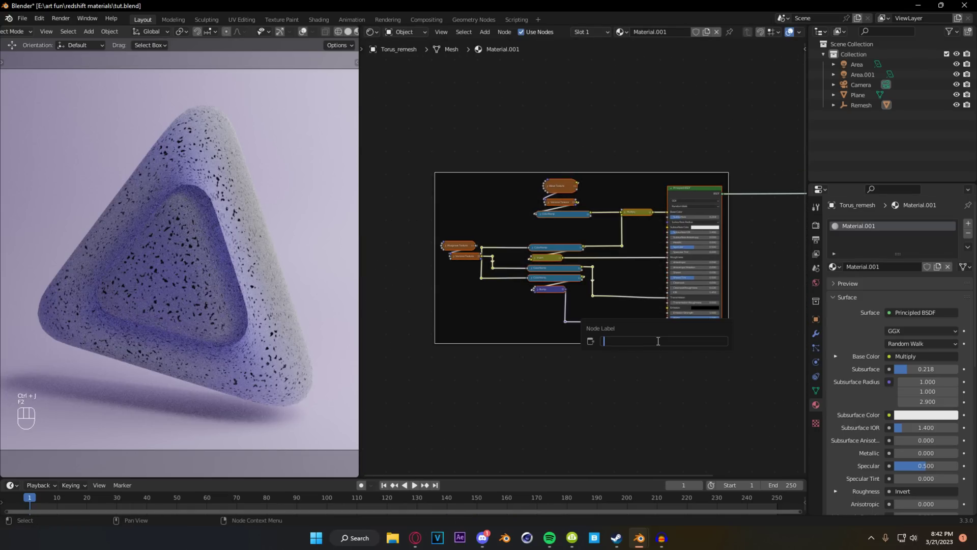
type("Base Mat")
key("Return")
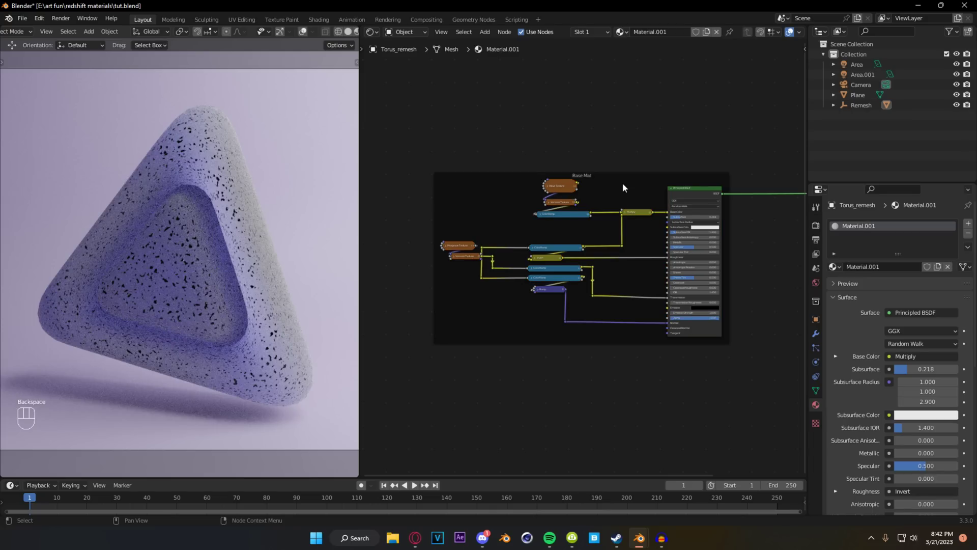
left_click_drag(622, 182, 626, 197)
- Position the NodeGroup.001 shader node in the empty area above the Base Mat frame
scroll(648, 185, "up", 1)
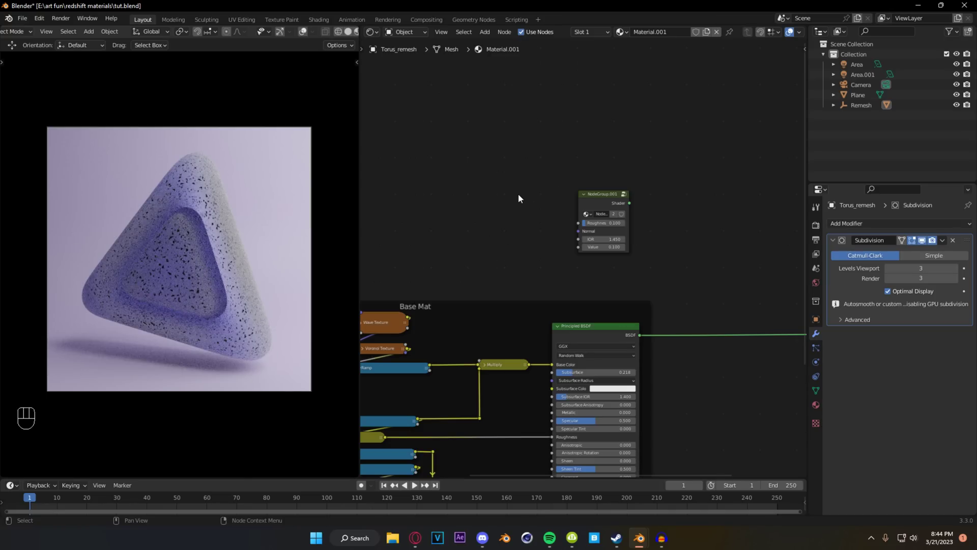
middle_click_drag(528, 207, 530, 219)
mouse_move(589, 211)
left_mouse_down()
mouse_move(601, 193)
mouse_move(587, 201)
left_mouse_up()
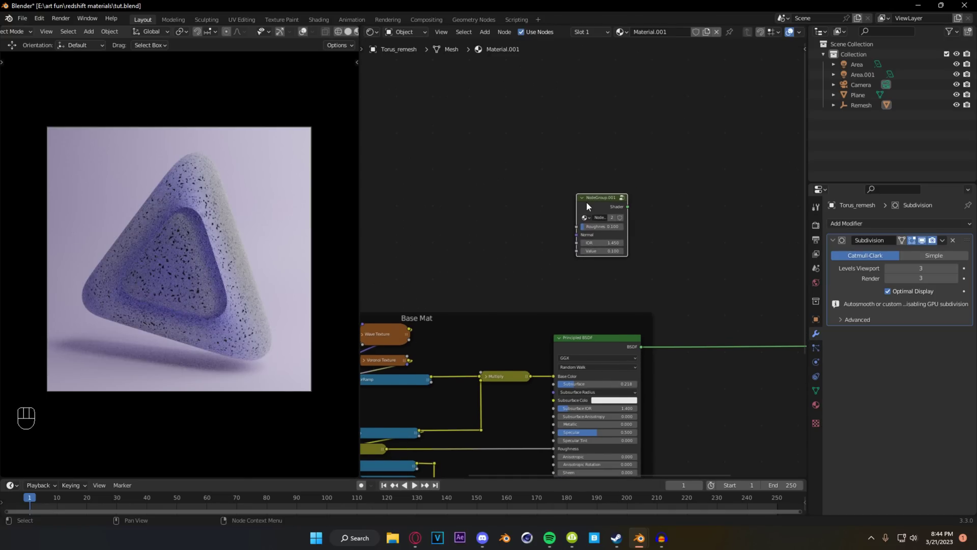
middle_click_drag(587, 203, 621, 234)
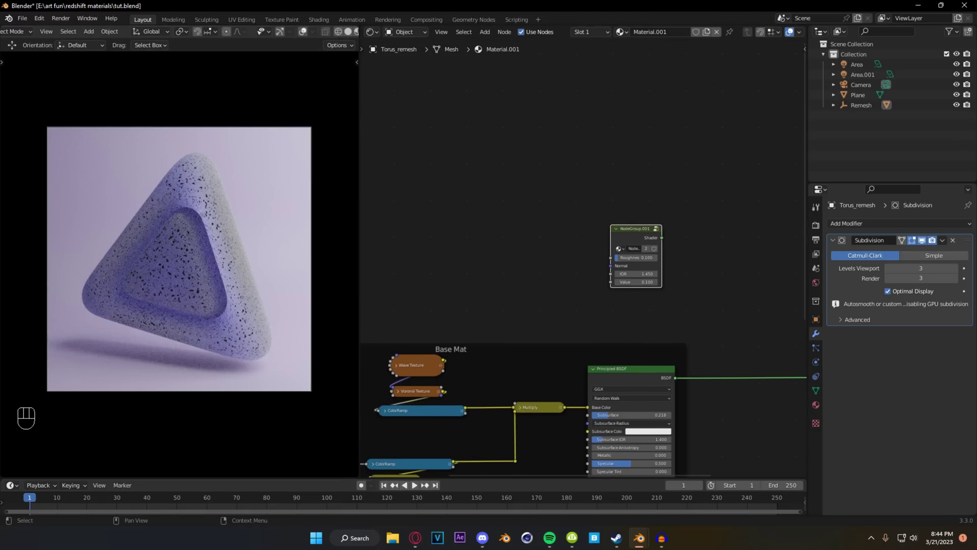
- Switch to the Opera browser and view the finished artwork on the Patreon page
left_click_drag(976, 4, 367, 1)
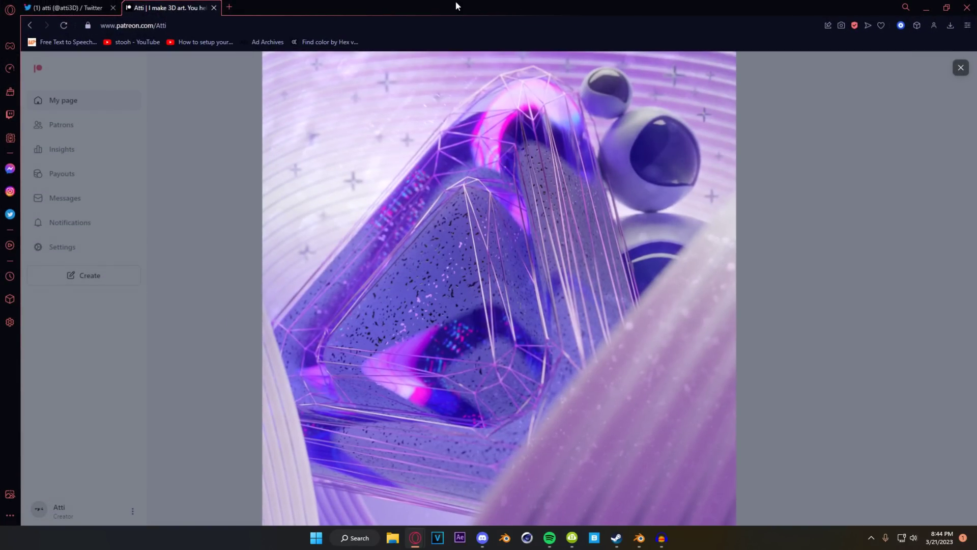
- Switch back to Blender and connect the NodeGroup.001 shader to the material output in place of the Base Mat shader
left_click_drag(456, 5, 976, 92)
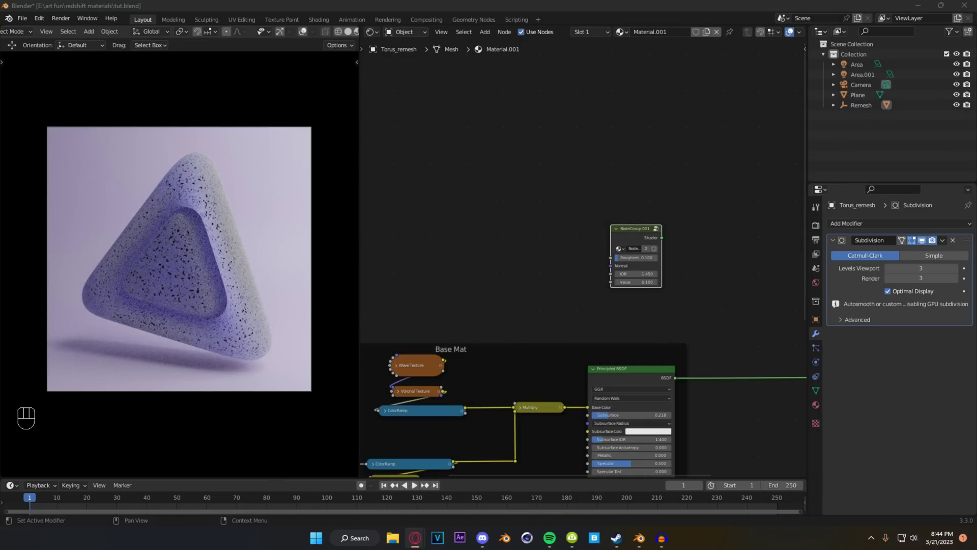
scroll(593, 205, "down", 2)
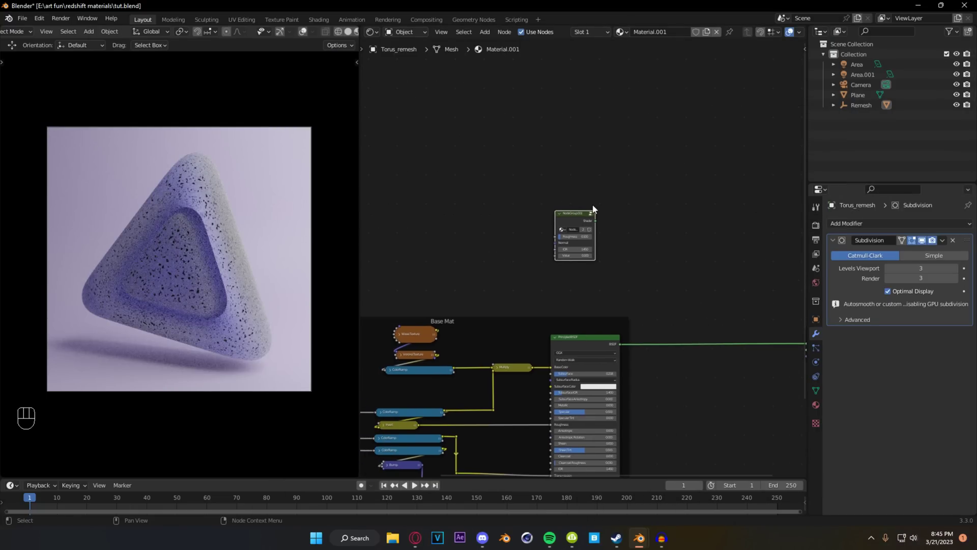
left_click(577, 218, "ctrl+shift")
scroll(585, 264, "up", 2)
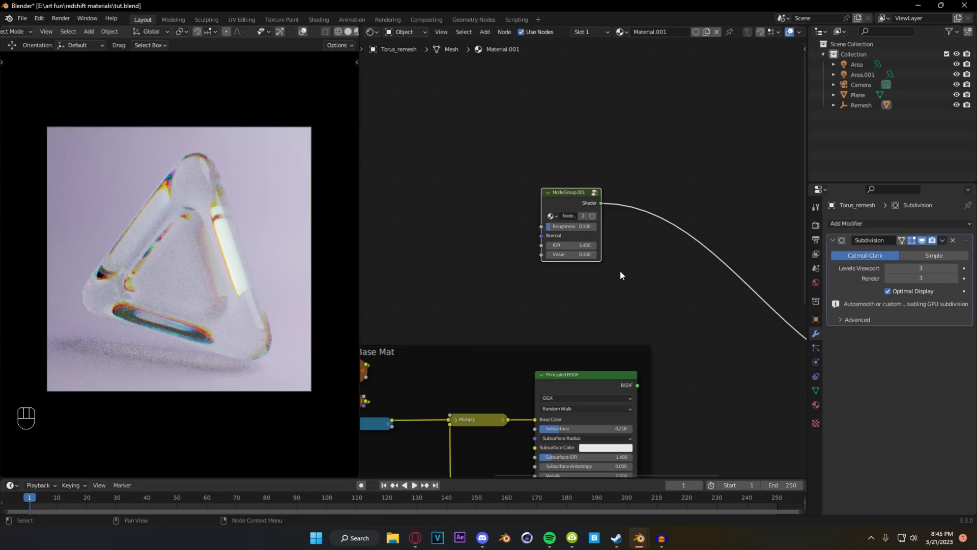
- Open NodeGroup.001 for editing and change the red Glass BSDF's colour to a bright magenta pink
left_click(563, 198)
key("Tab")
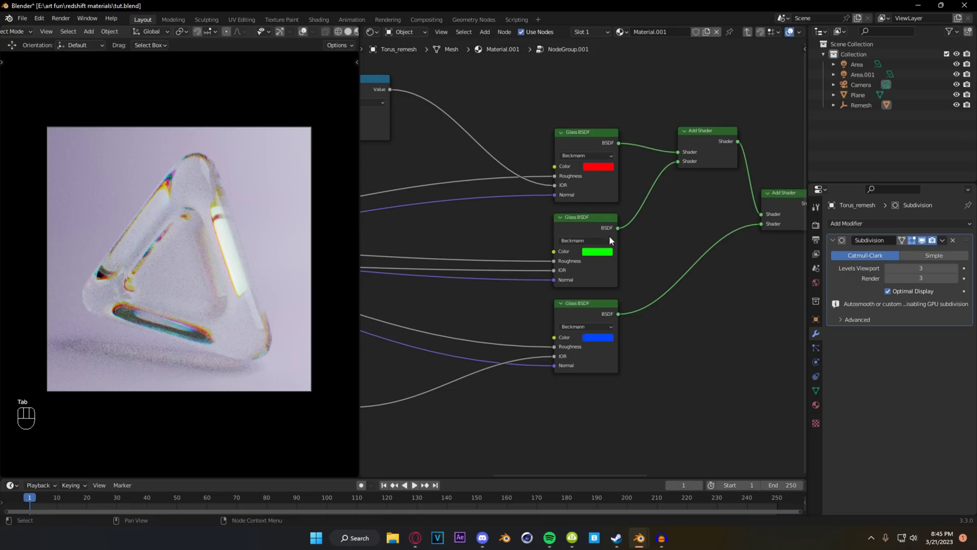
scroll(584, 258, "down", 3)
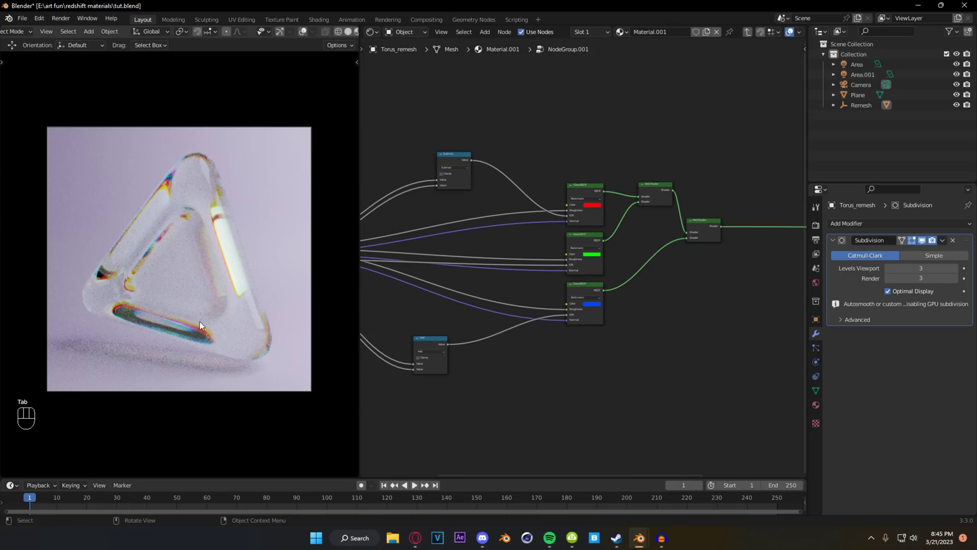
scroll(648, 309, "up", 3)
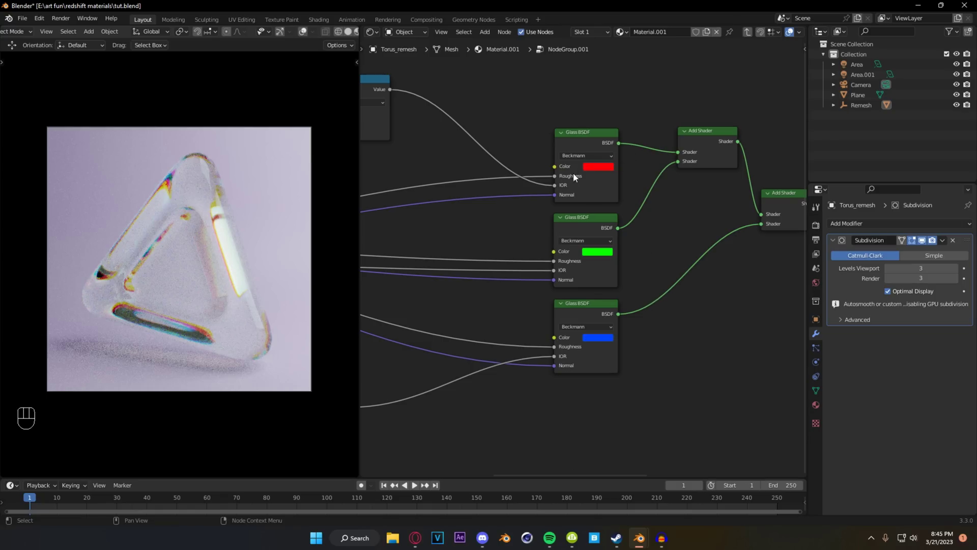
left_click(591, 169)
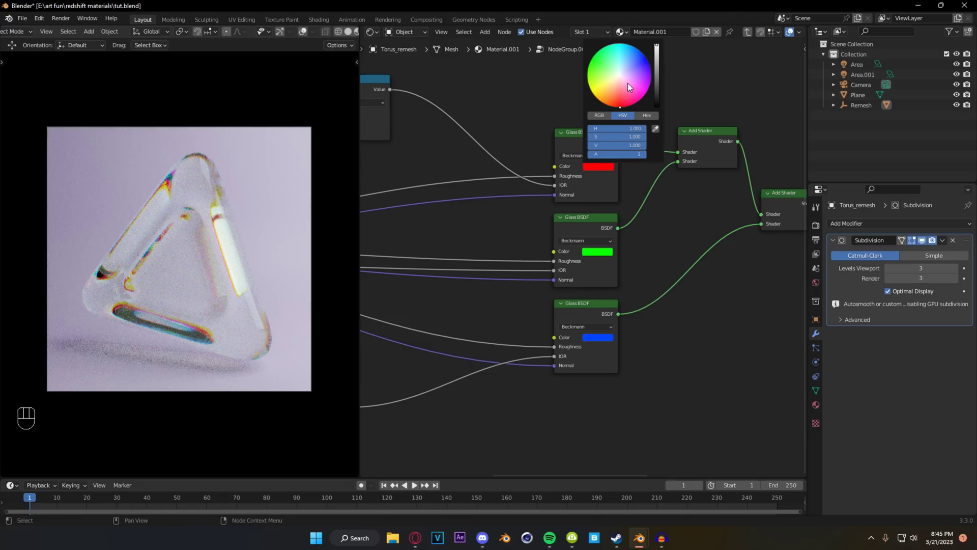
left_click(636, 89)
left_click_drag(636, 89, 642, 92)
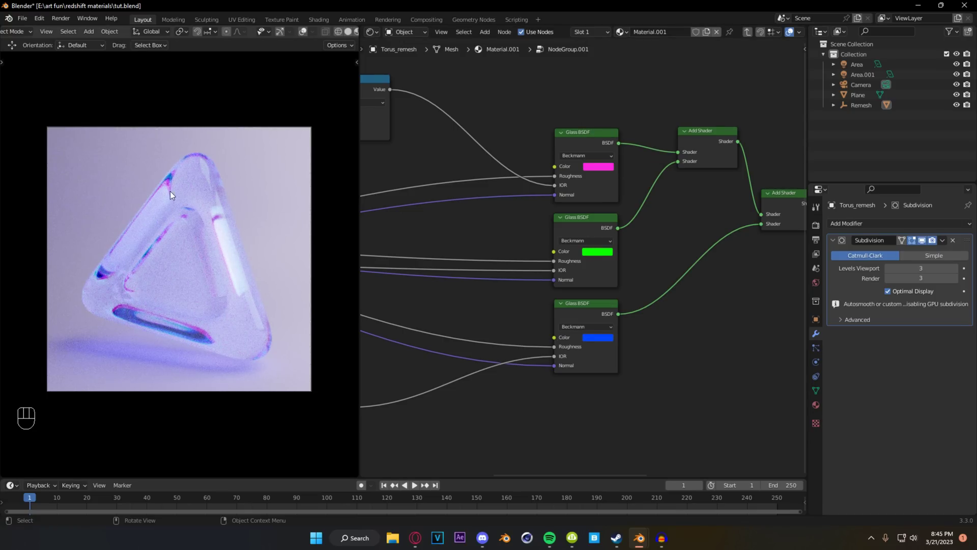
- Change the green Glass BSDF's colour to cyan with hue 0.475 and saturation 0.967, and leave the node group
scroll(587, 259, "up", 2)
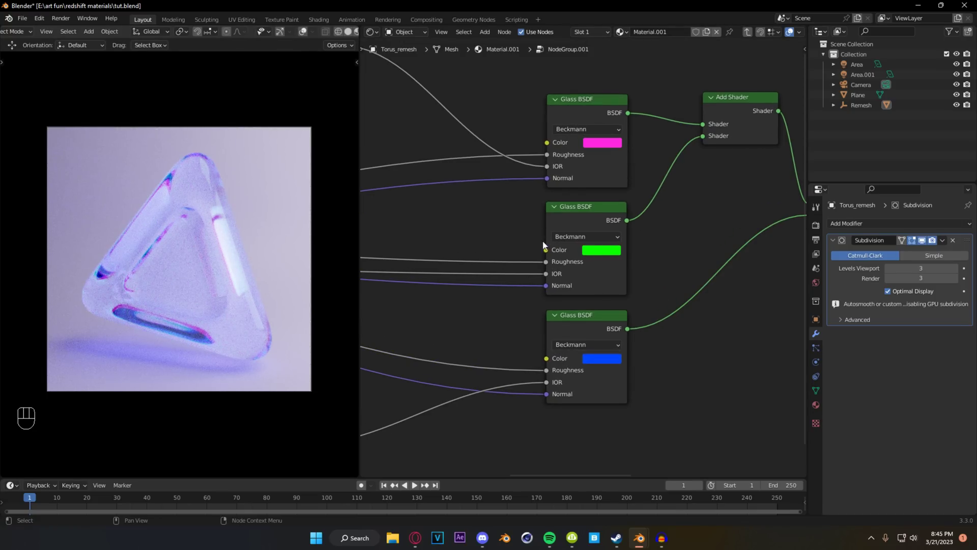
left_click(605, 250)
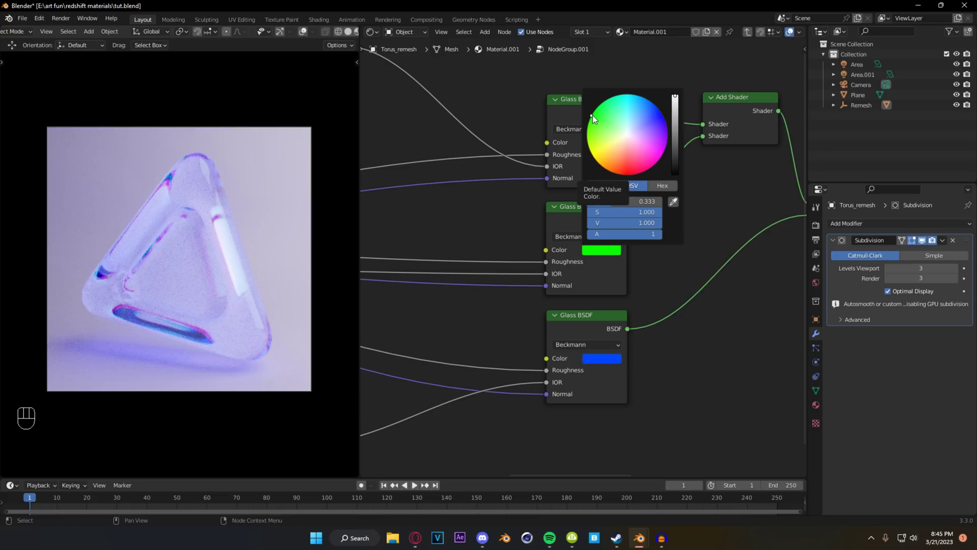
left_click_drag(592, 115, 626, 100)
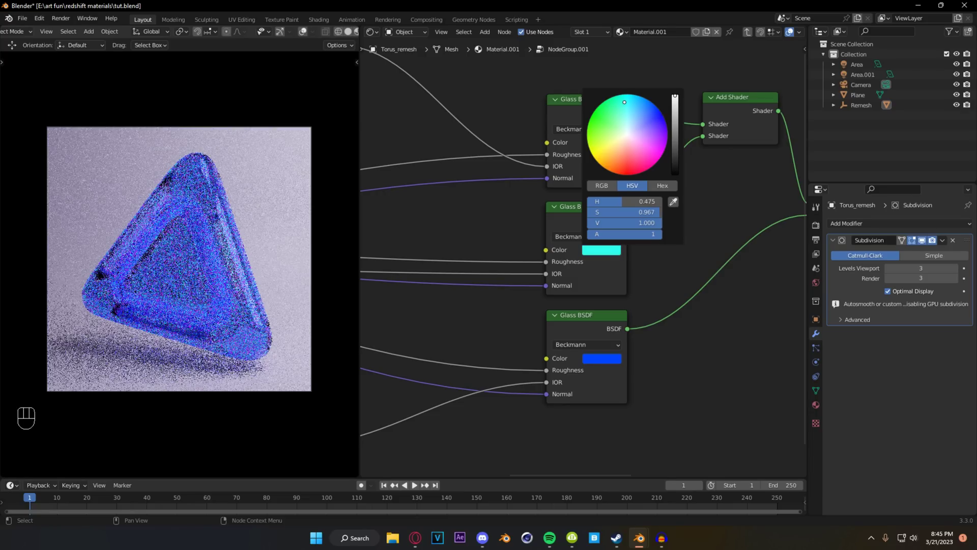
key("Tab")
left_click(585, 218)
type("1.25")
key("Return")
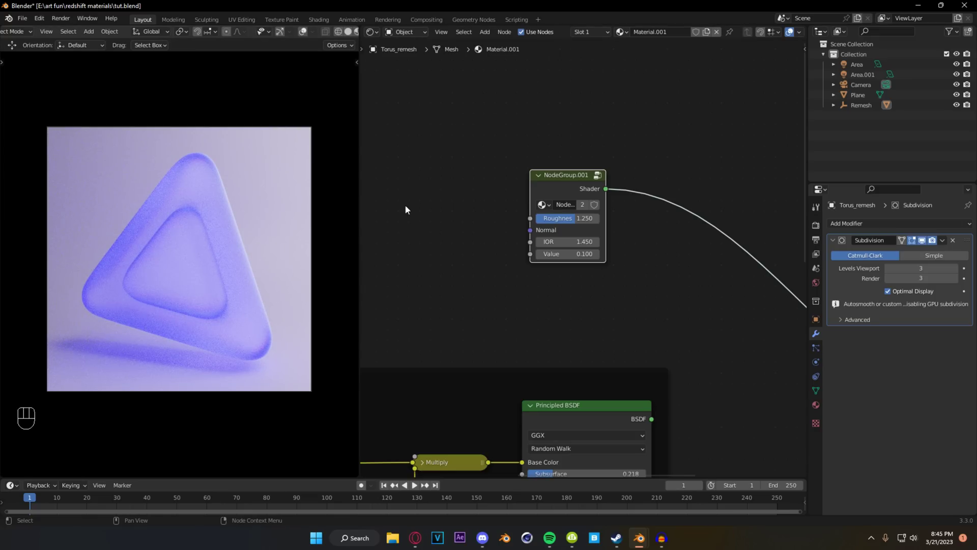
- Set the roughness of NodeGroup.001 to 0.125
left_click(589, 223)
key("BackSpace")
key("Return")
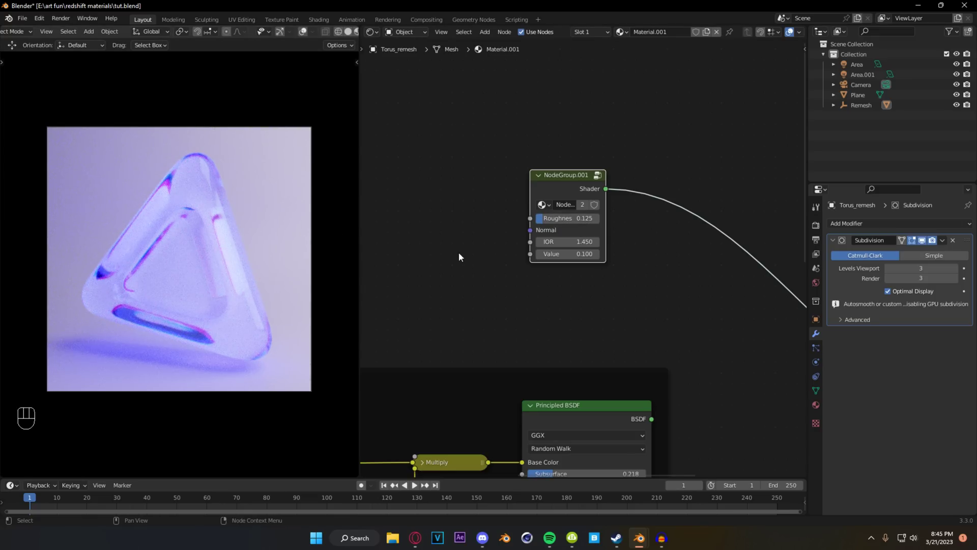